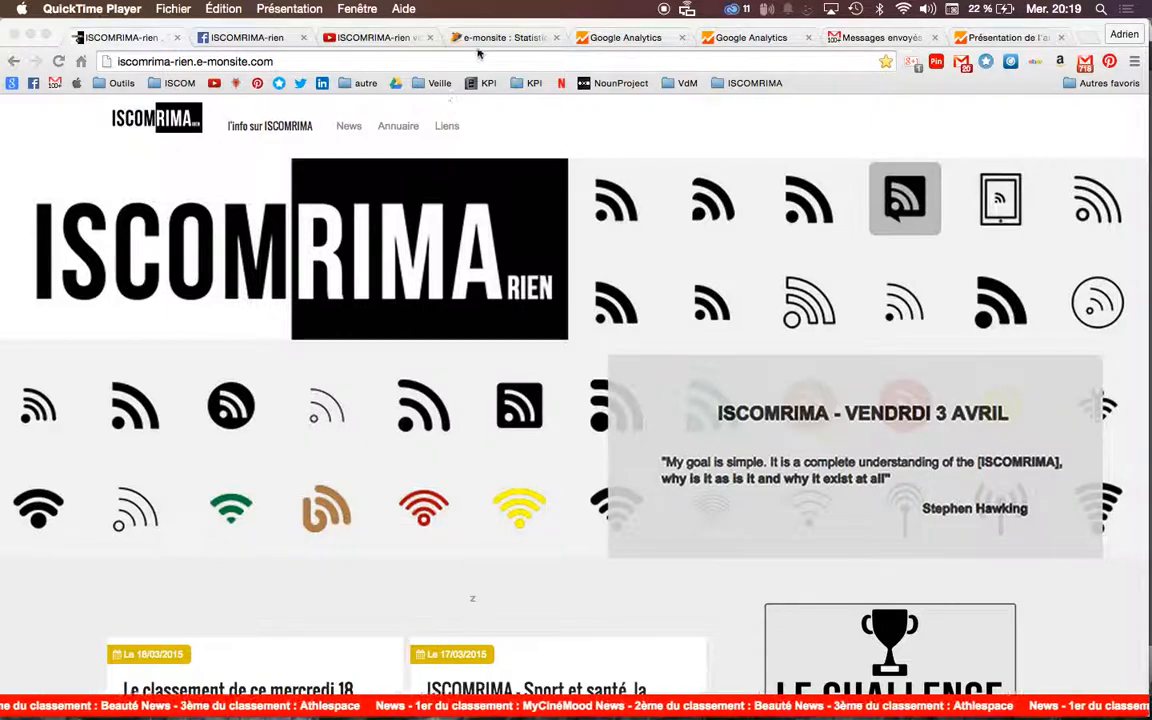
# Open the Google Outils pour les webmasters settings in the Référencement section of the e-monsite manager and review the setup instructions.
pyautogui.click(503, 38)
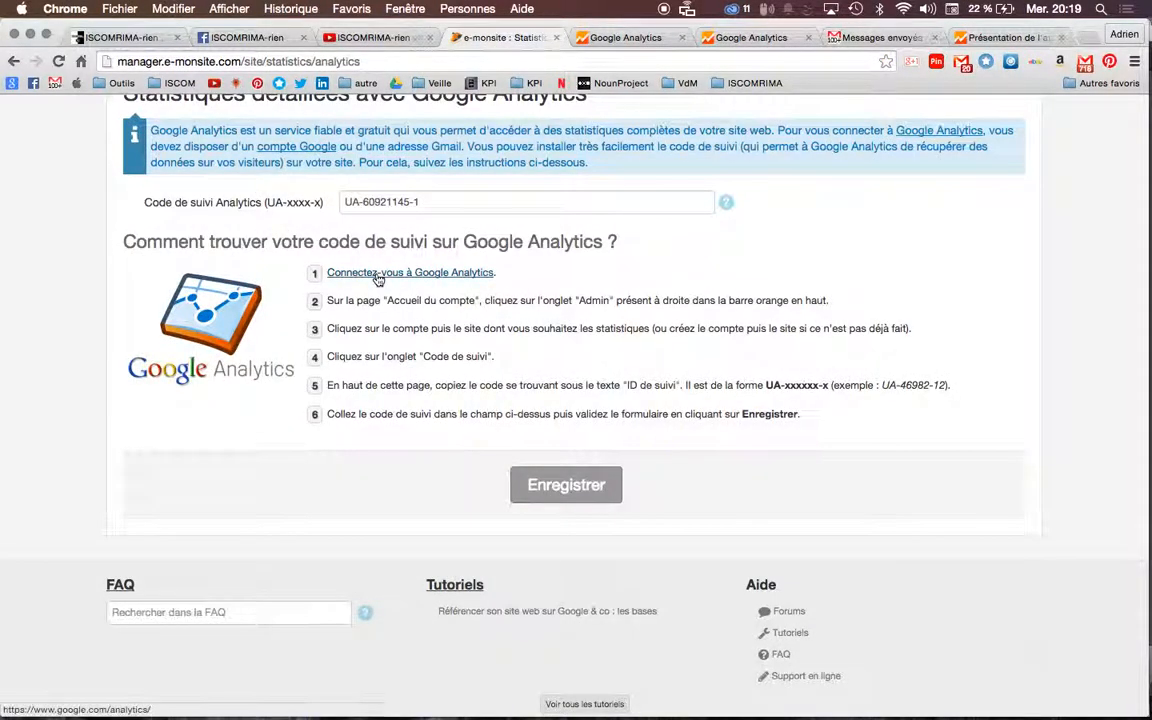
pyautogui.scroll(3, 330, 270)
pyautogui.click(163, 177)
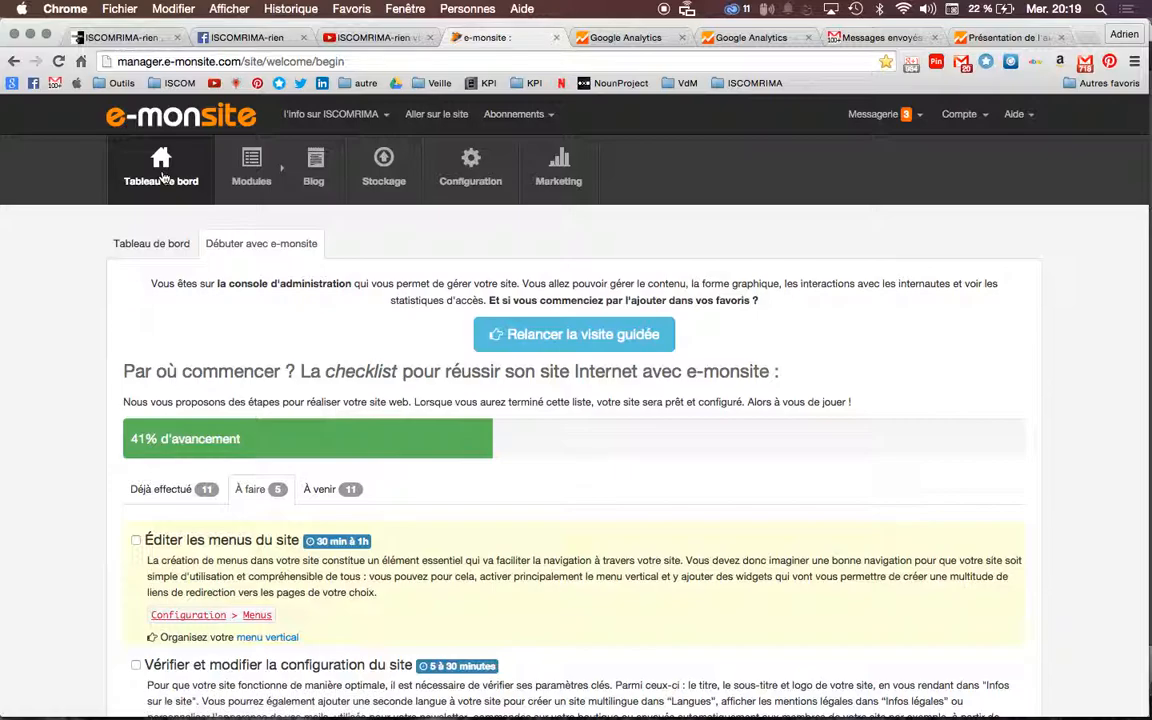
pyautogui.moveTo(541, 204)
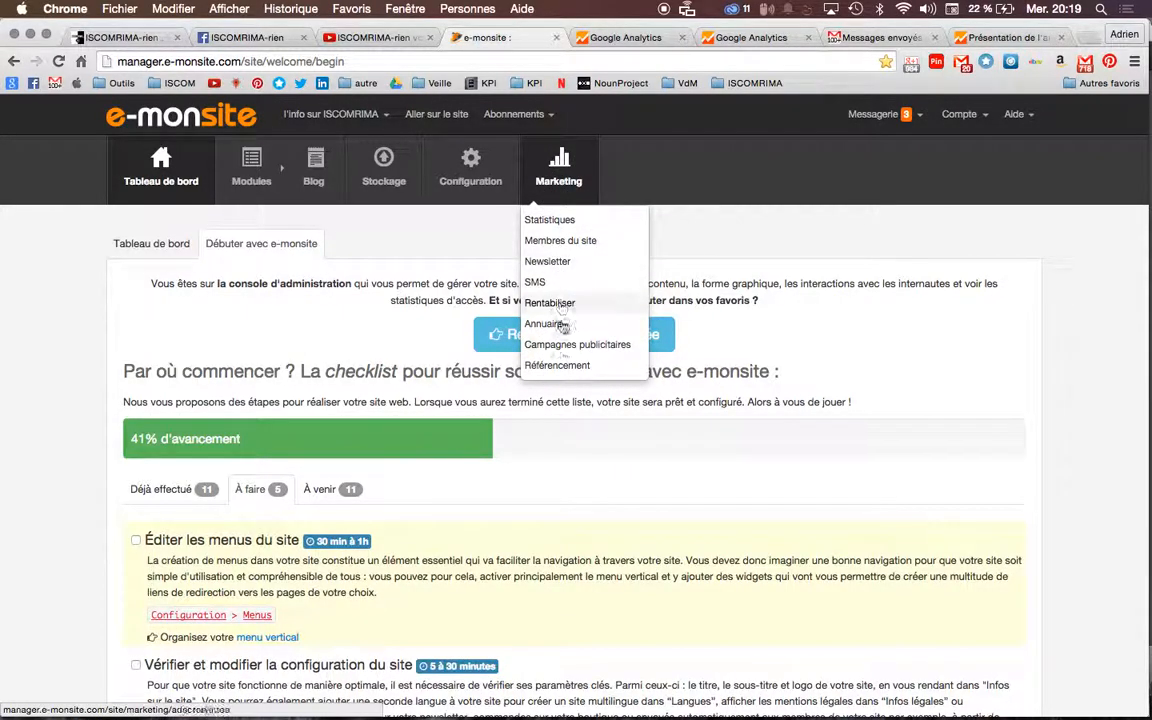
pyautogui.click(562, 368)
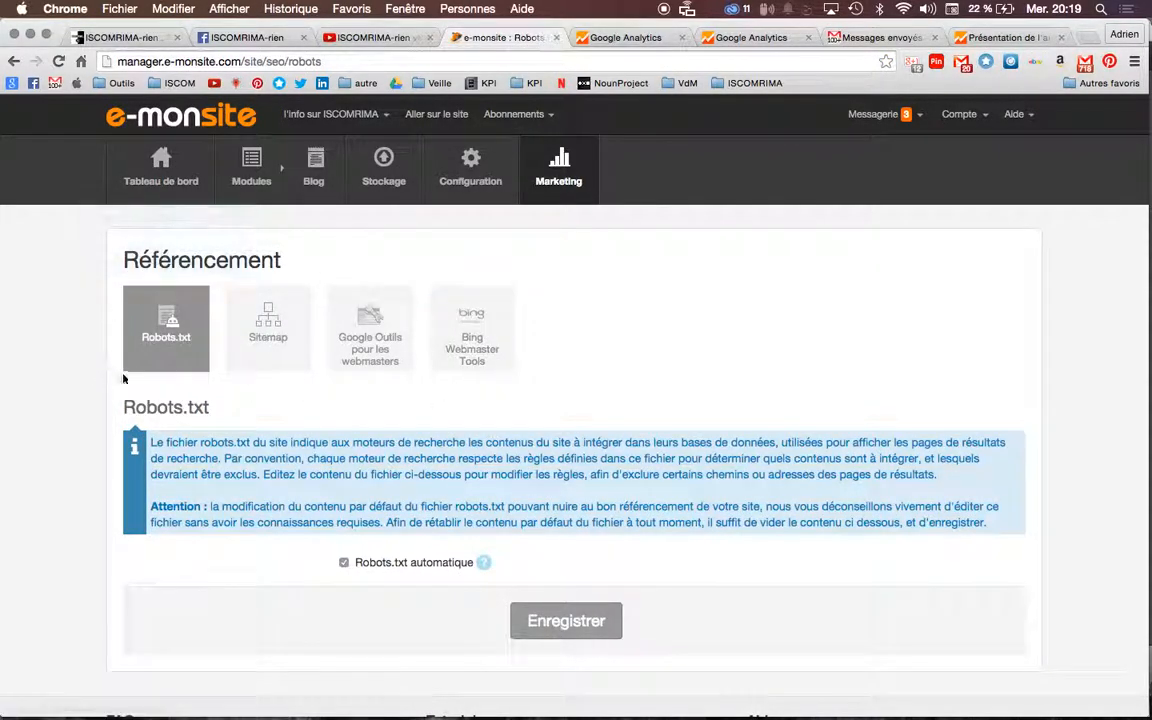
pyautogui.click(378, 356)
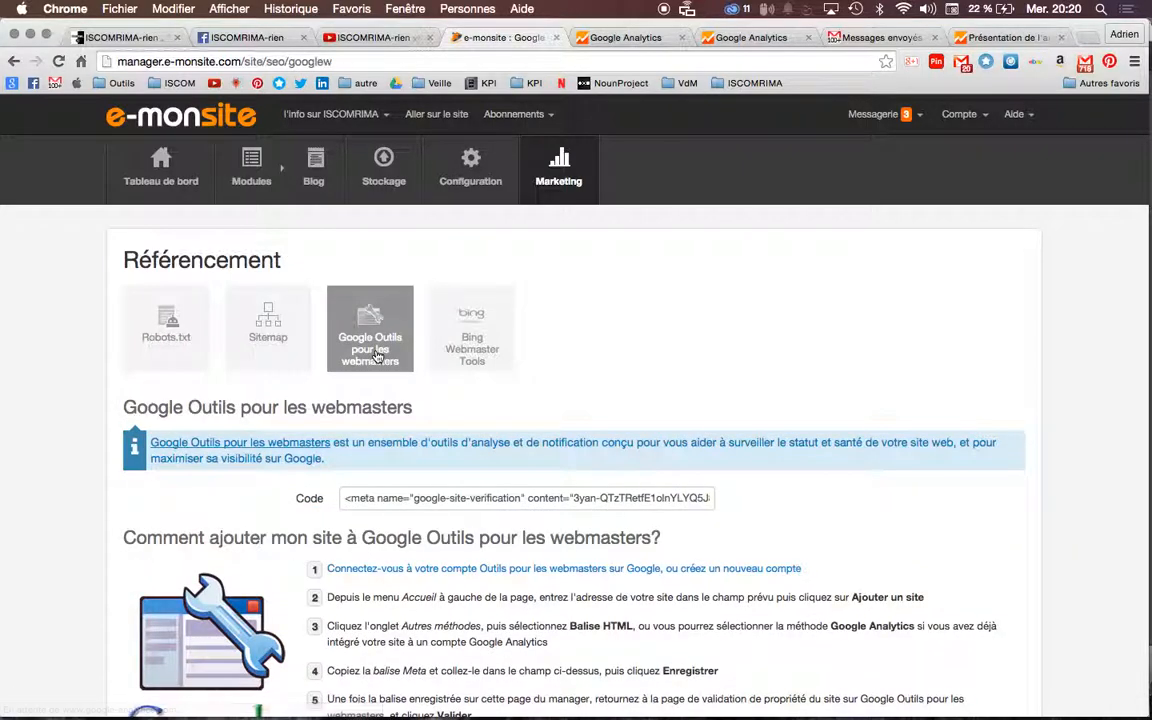
pyautogui.scroll(-4, 137, 455)
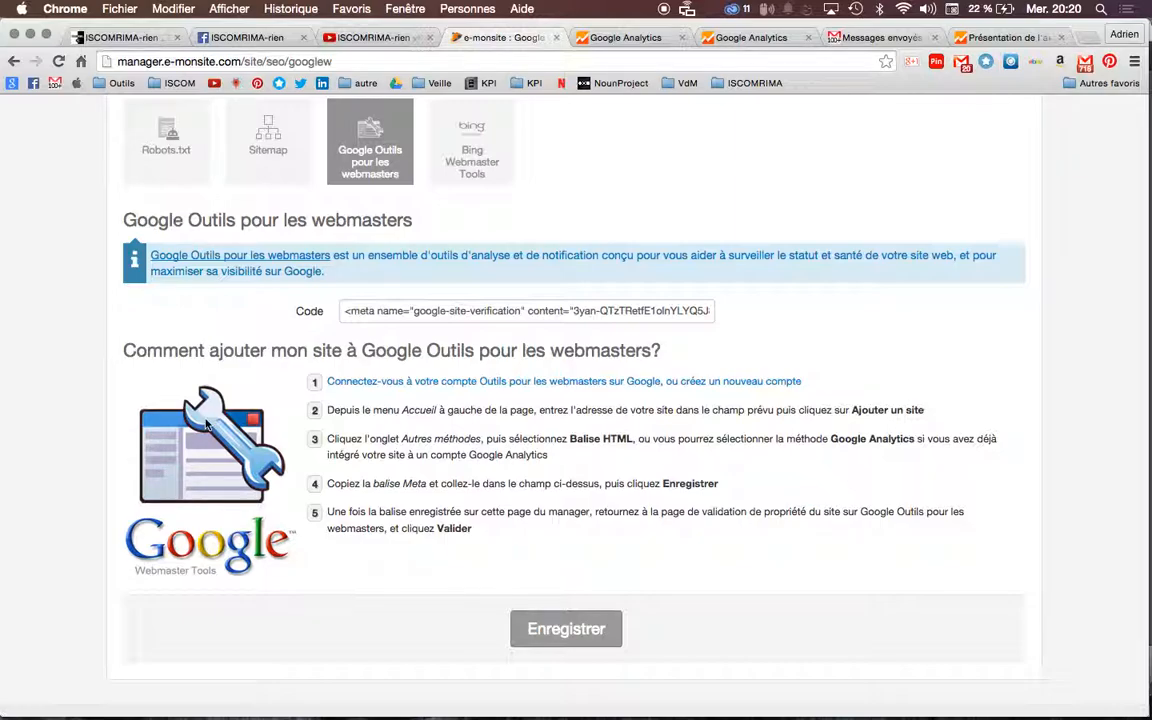
pyautogui.scroll(1, 207, 425)
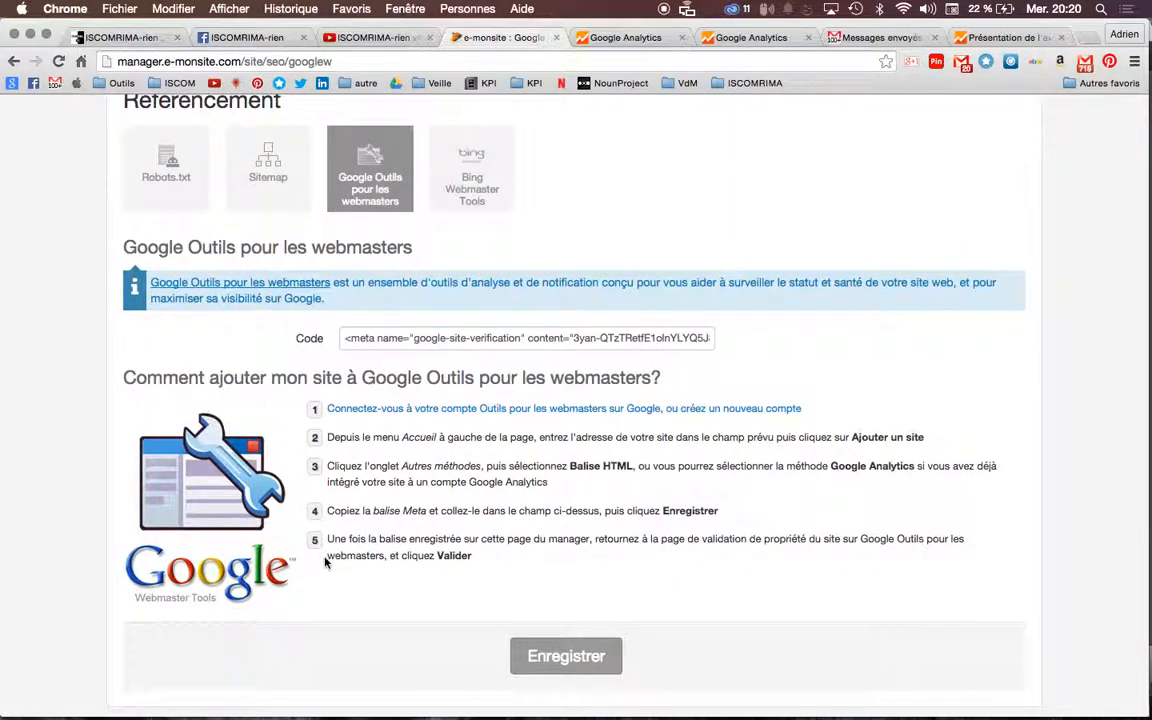
# Switch to Google Webmaster Tools, dismiss the form for adding a site, and open ownership verification for iscomrima-rien.e-monsite.com.
pyautogui.click(447, 409)
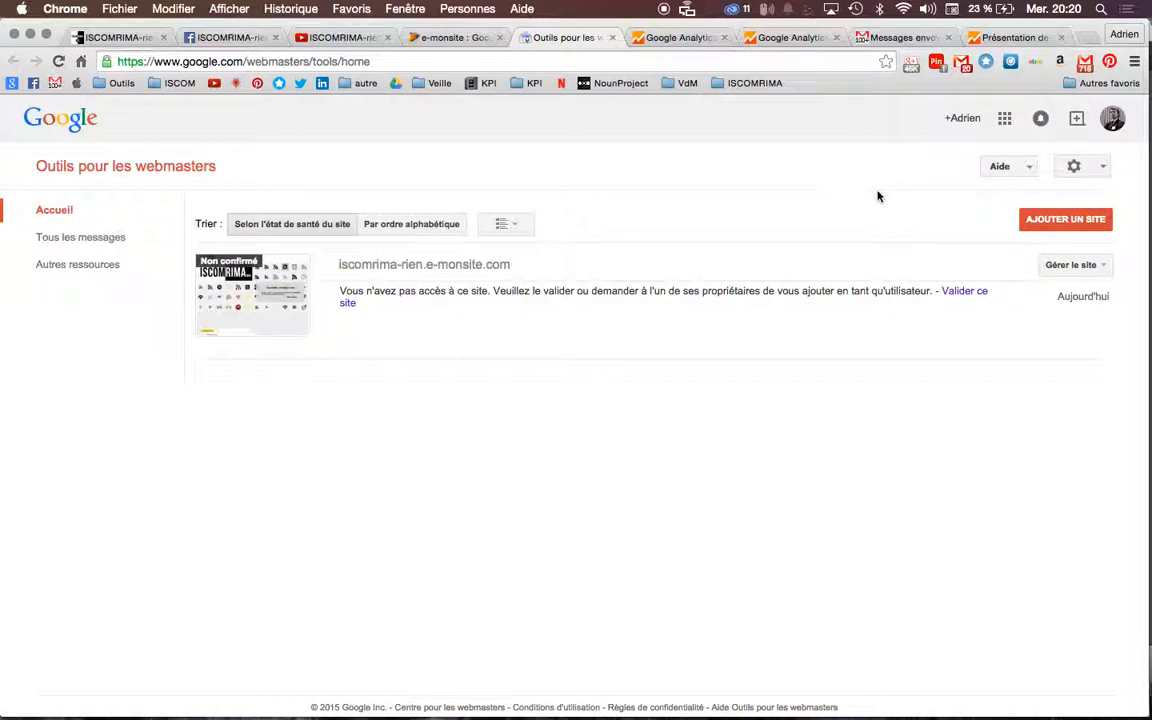
pyautogui.click(1046, 219)
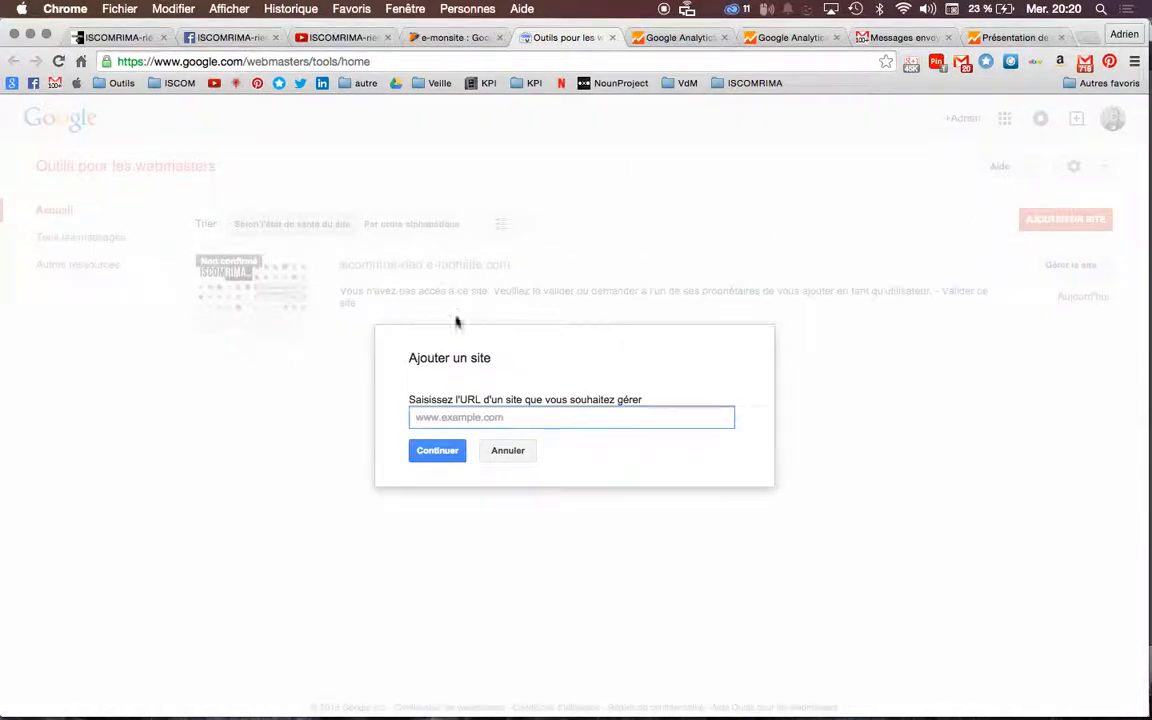
pyautogui.click(506, 455)
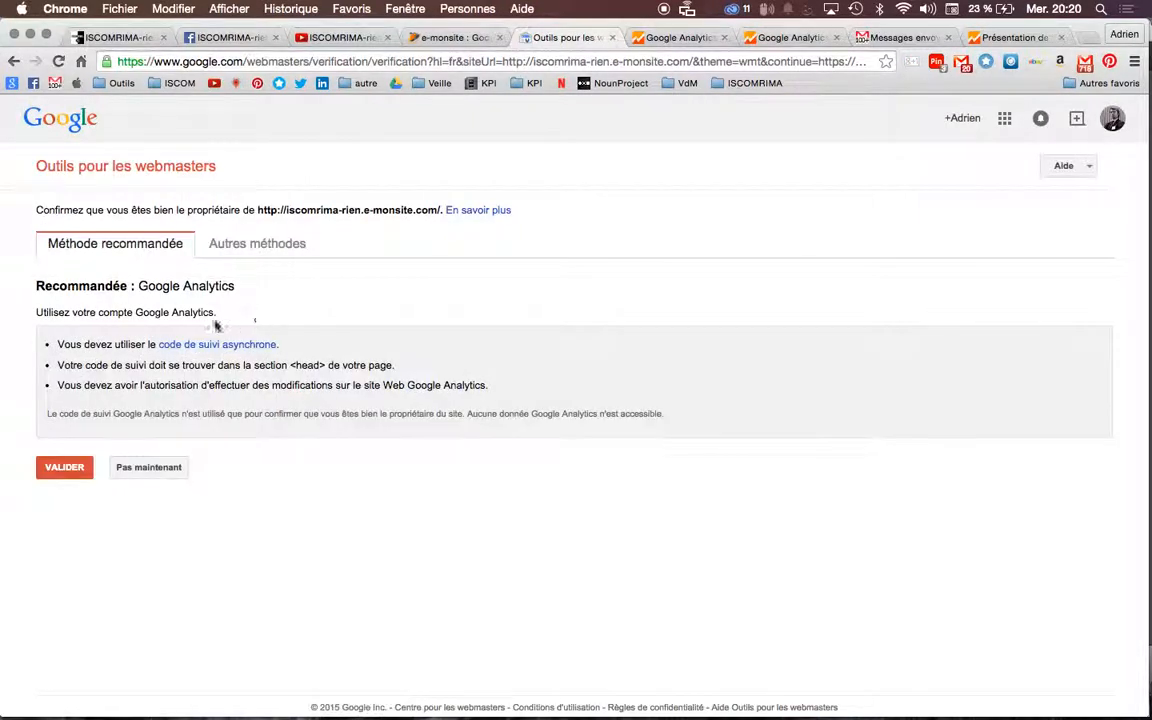
# Choose the Balise HTML verification method among the alternative methods and select its meta tag for copying.
pyautogui.click(464, 40)
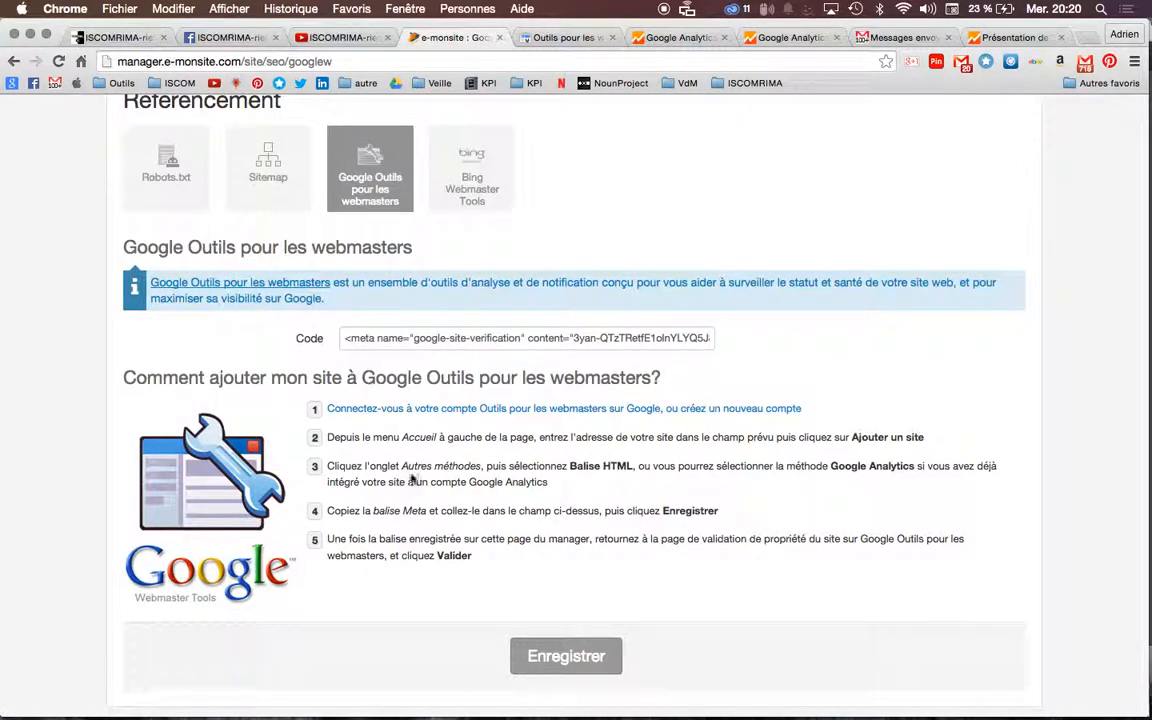
pyautogui.click(555, 40)
pyautogui.click(261, 250)
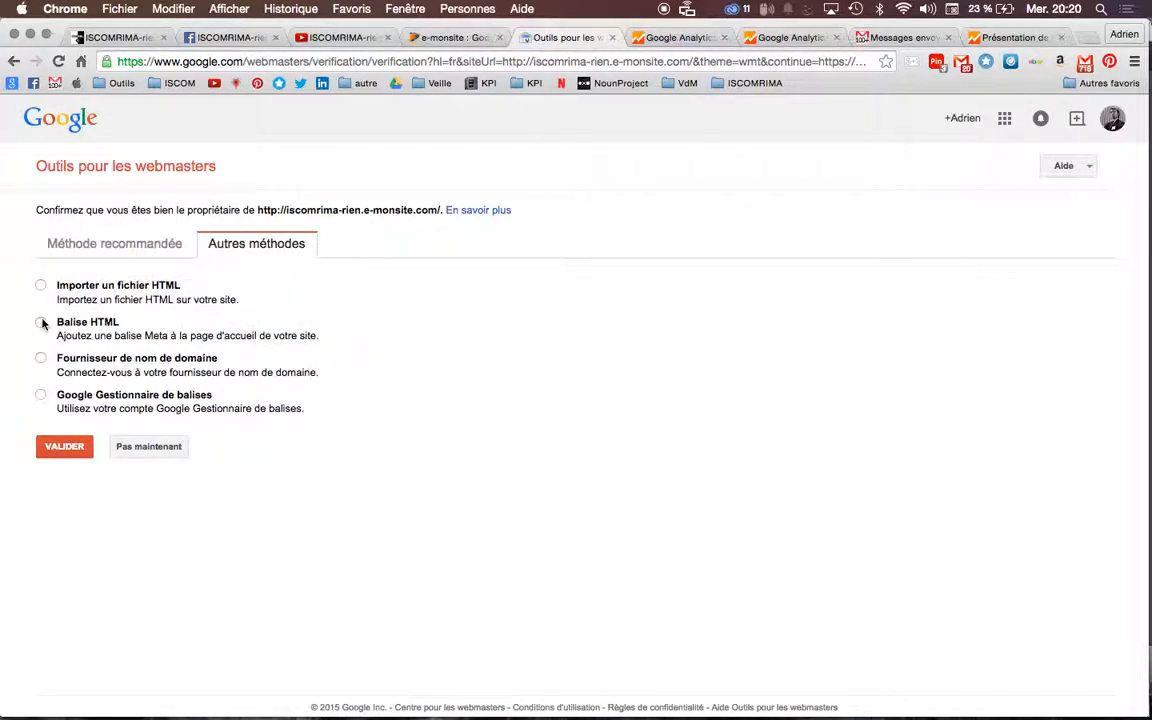
pyautogui.click(40, 321)
pyautogui.click(415, 394)
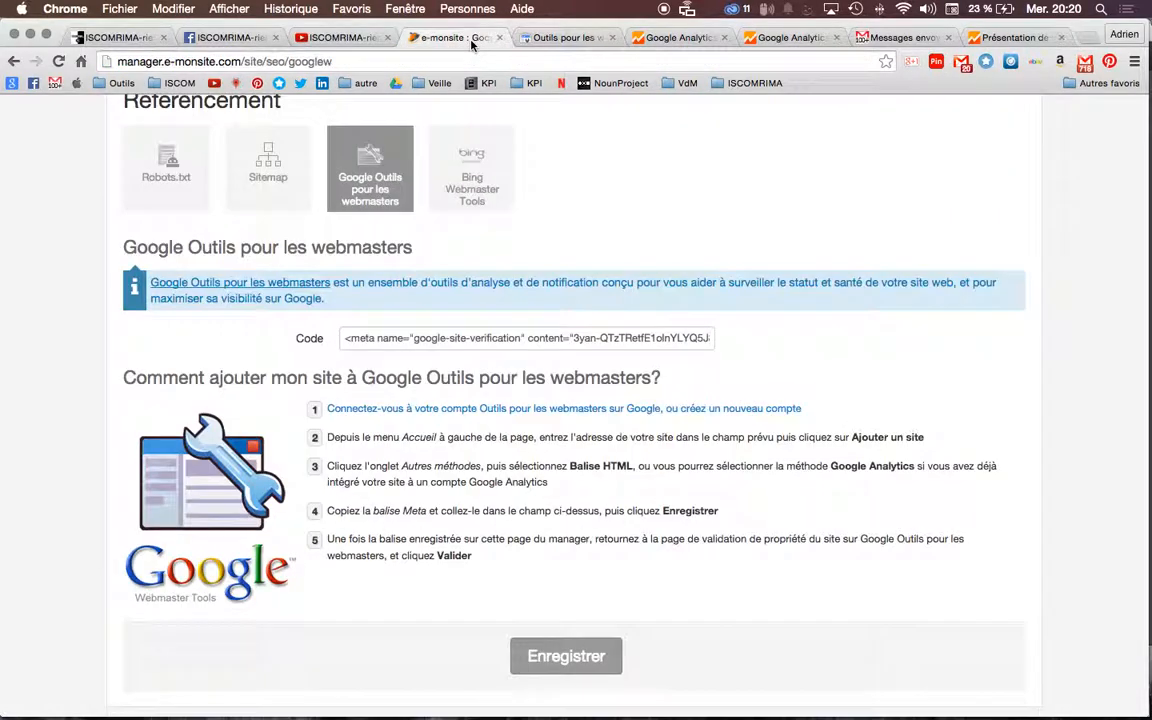
# Return to the e-monsite webmaster settings and save the Google site-verification meta tag in the Code field.
pyautogui.click(428, 40)
pyautogui.click(437, 337)
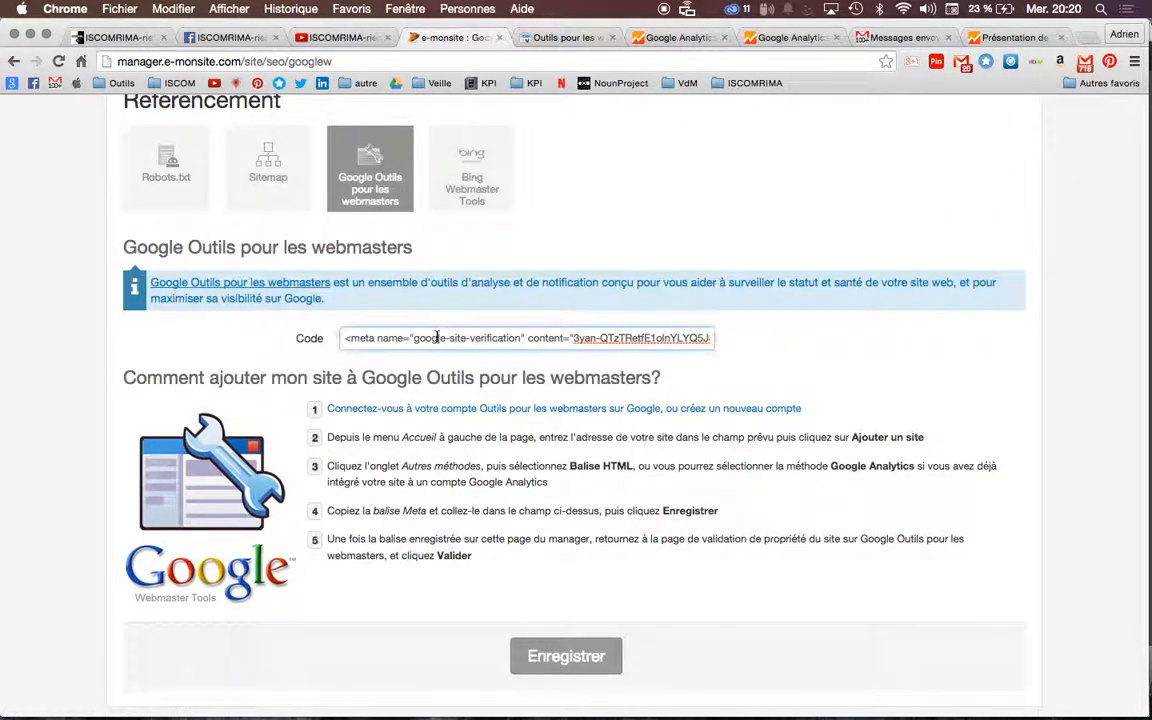
pyautogui.click(540, 655)
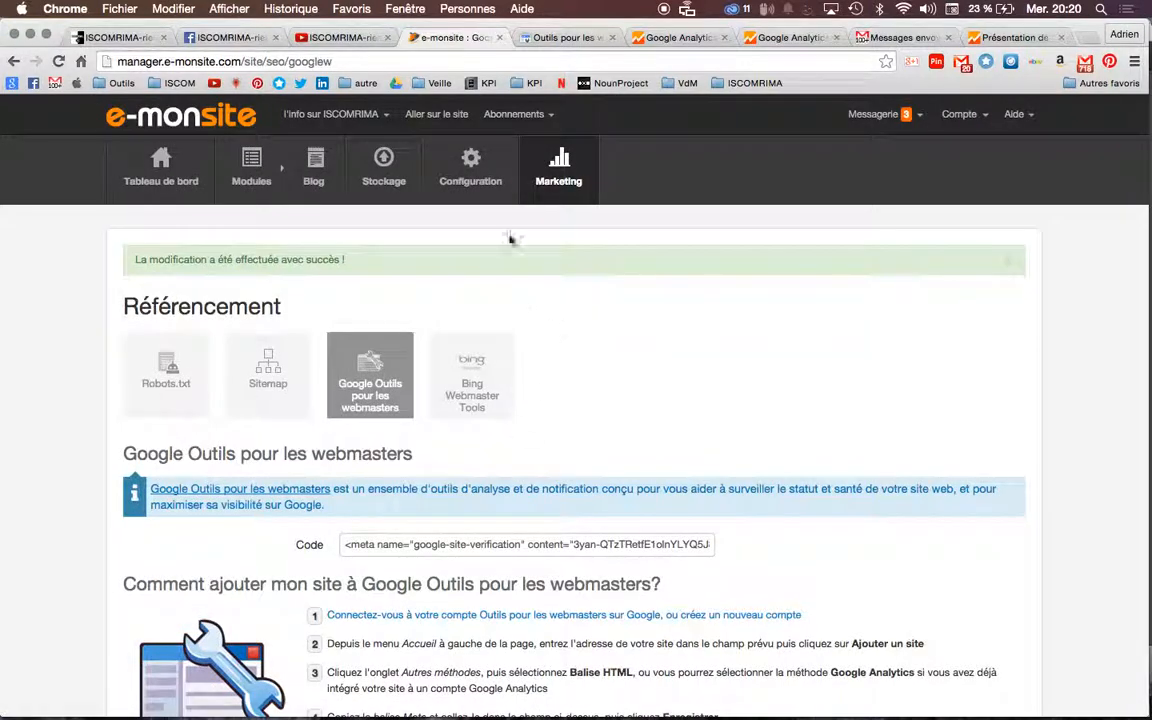
# Validate ownership of the site in Google Webmaster Tools and continue to its dashboard.
pyautogui.click(573, 37)
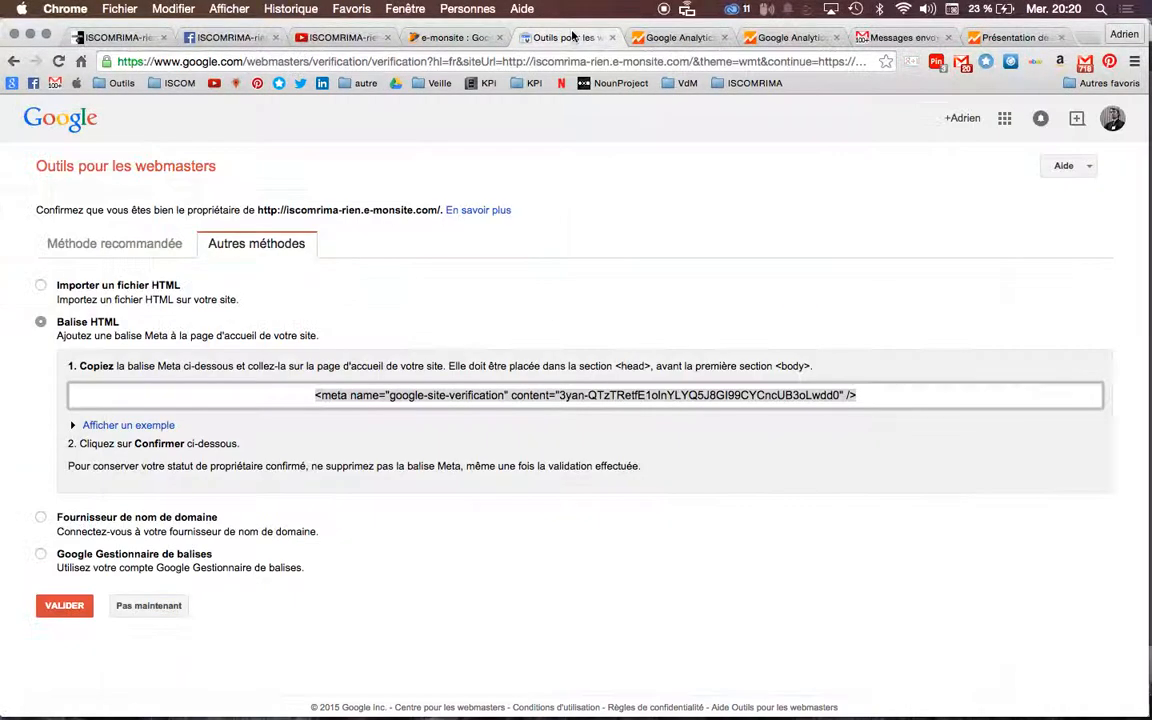
pyautogui.click(64, 606)
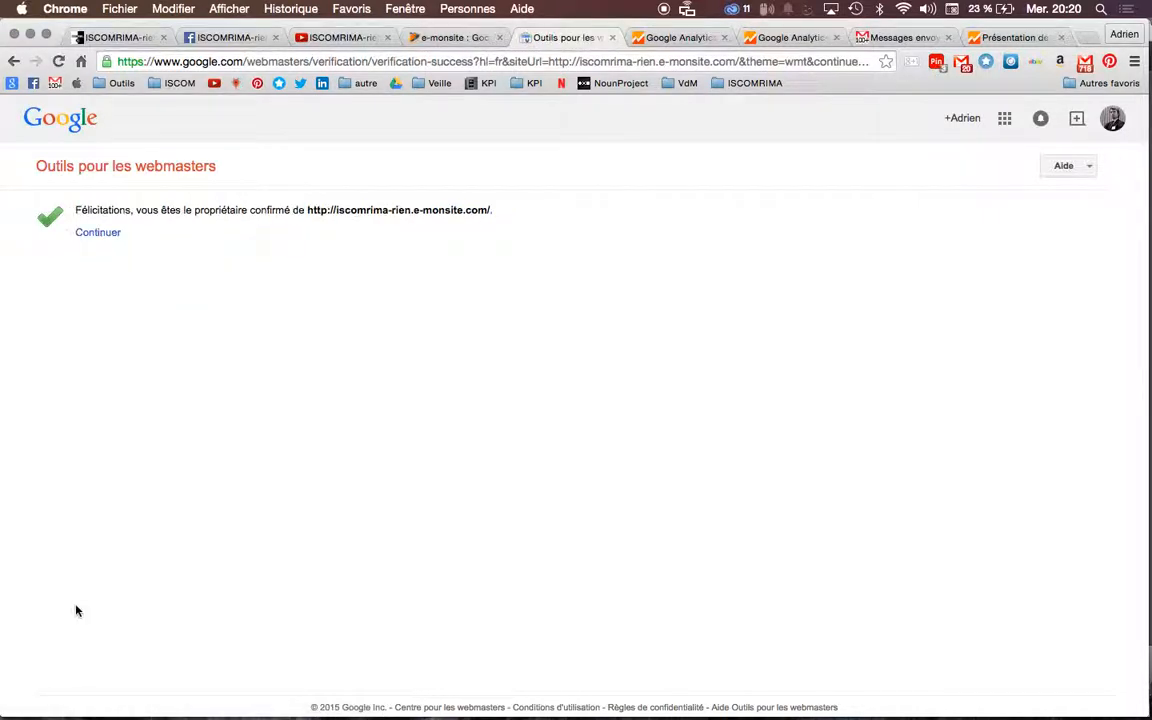
pyautogui.click(96, 233)
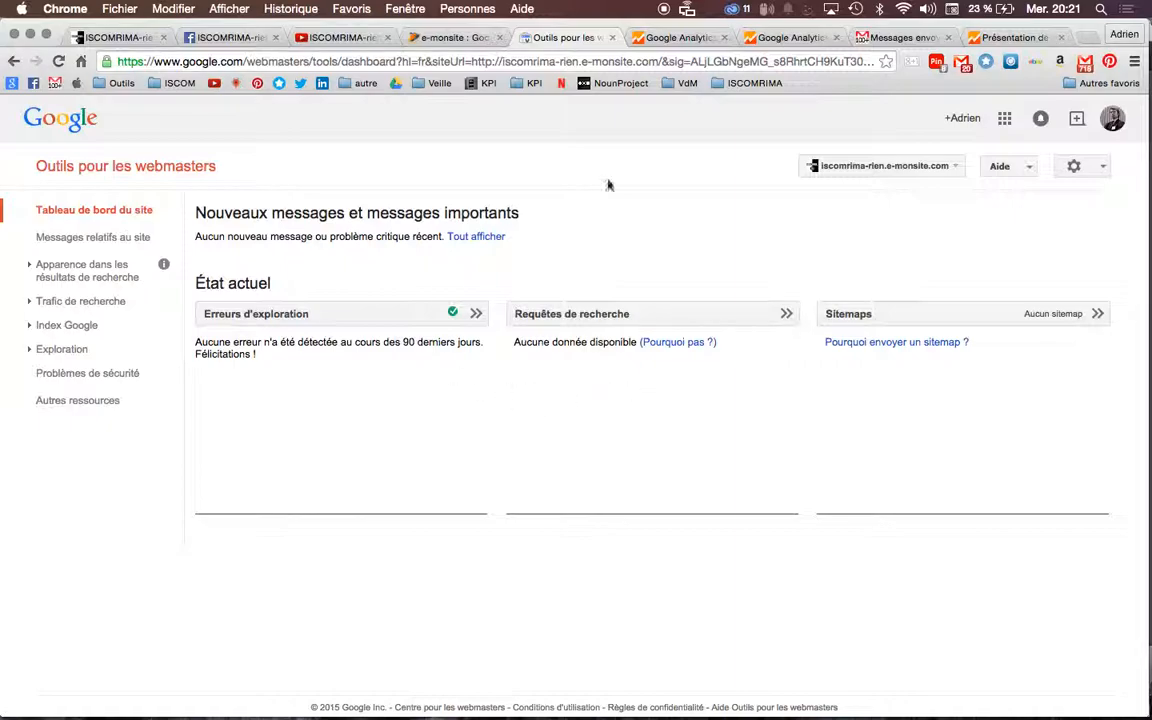
pyautogui.click(880, 167)
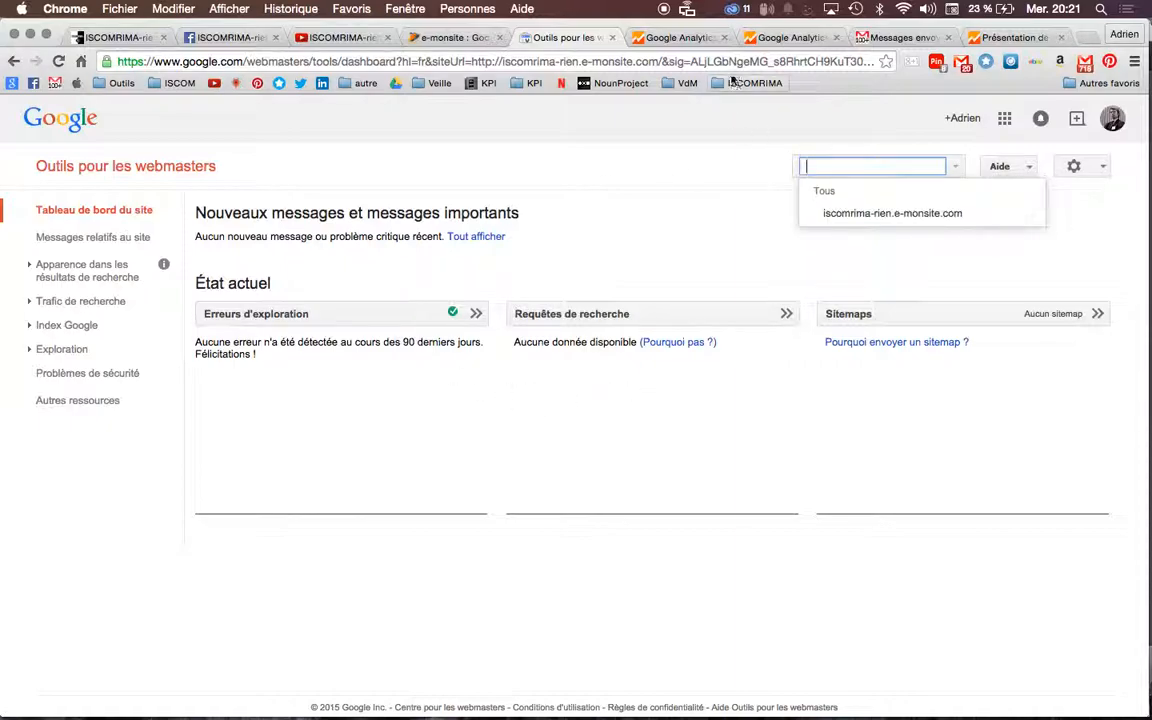
pyautogui.click(648, 40)
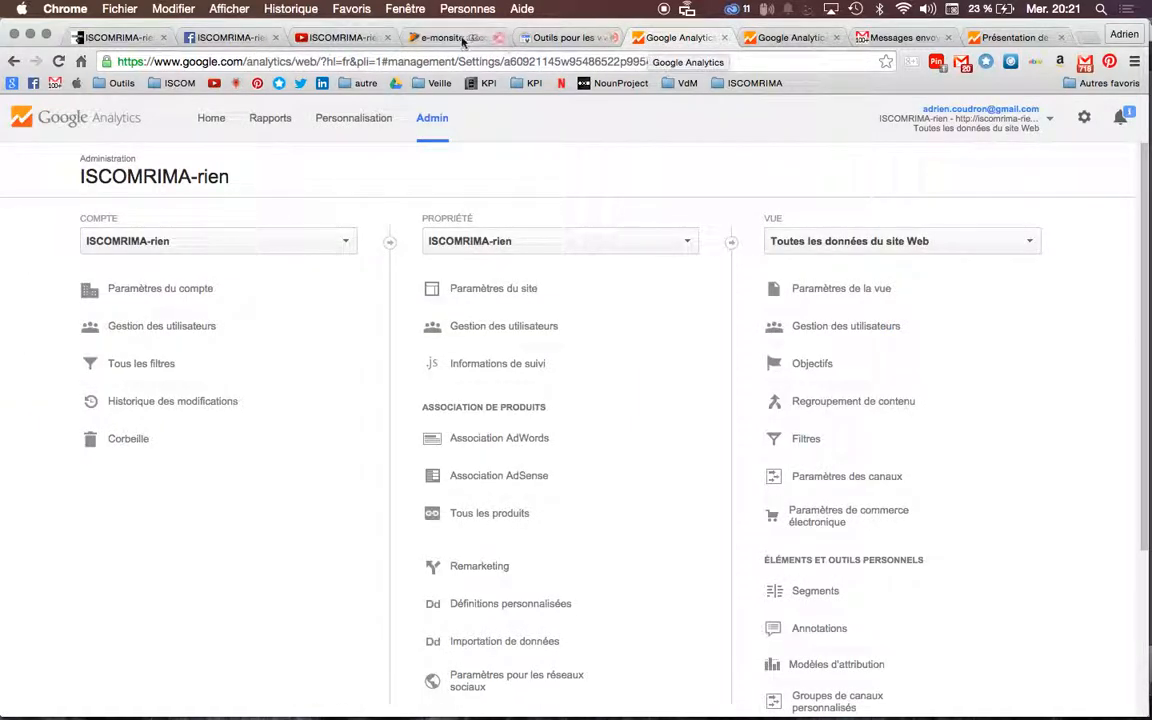
pyautogui.click(432, 38)
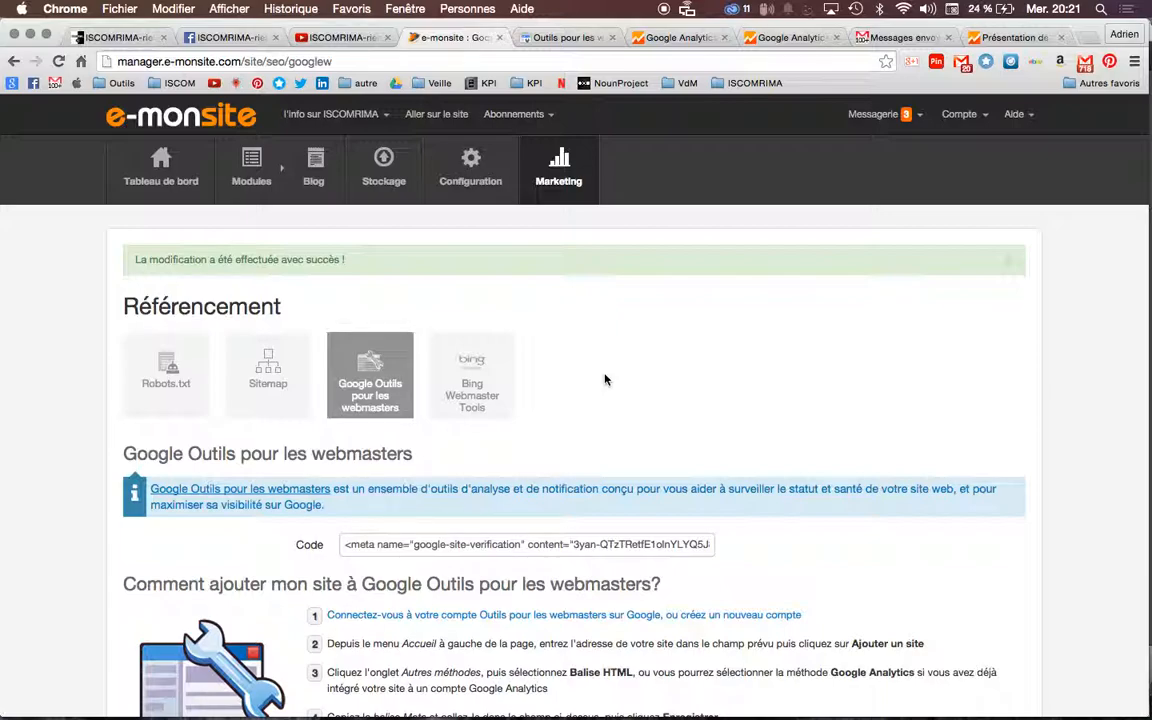
pyautogui.scroll(-5, 604, 379)
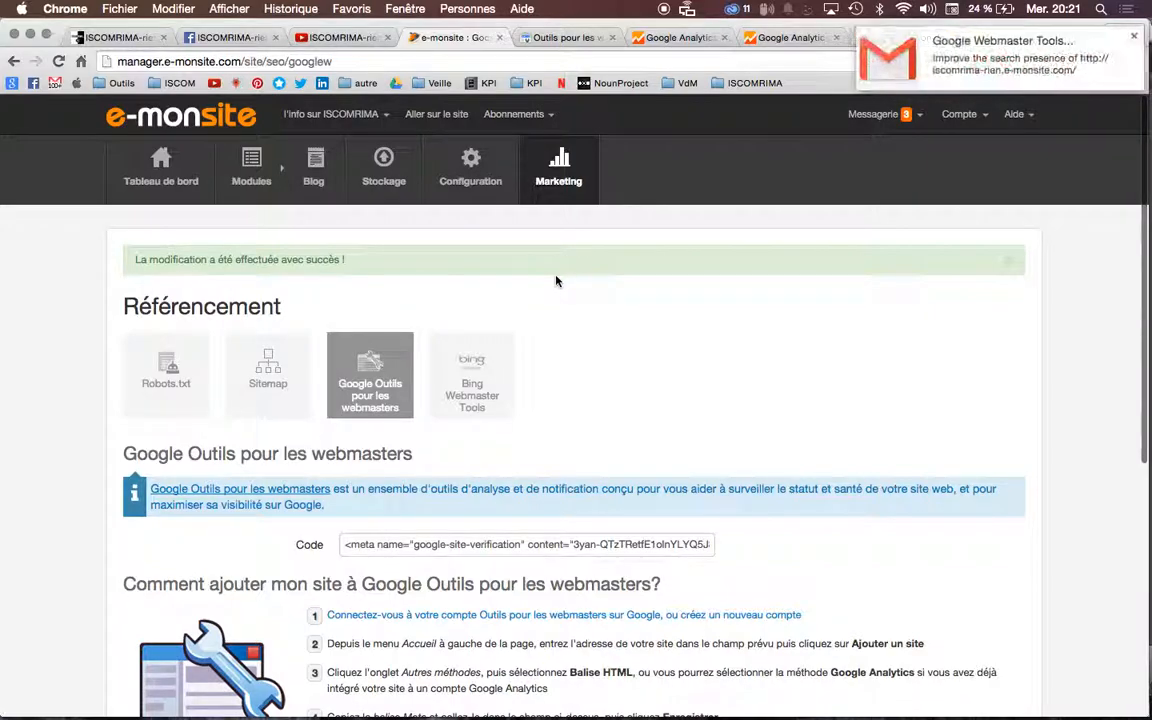
# Dismiss the mail notification, then open the Google Analytics page of the e-monsite statistics and read how to find the tracking code.
pyautogui.click(1135, 38)
pyautogui.click(1136, 38)
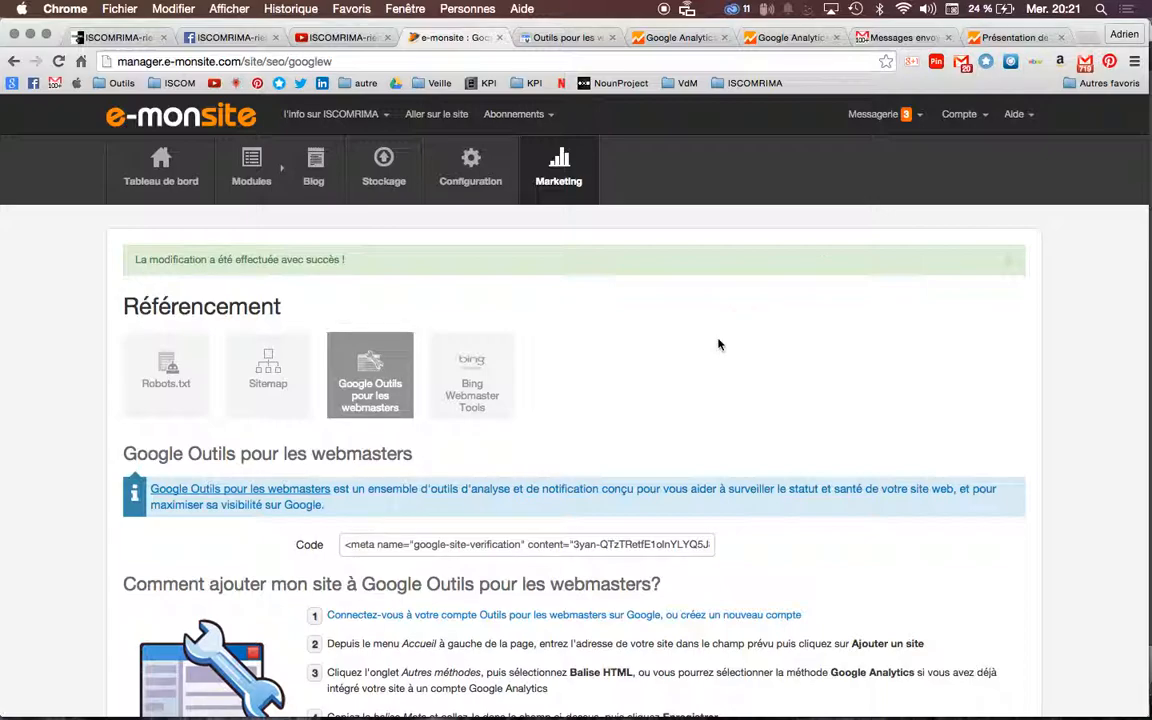
pyautogui.moveTo(559, 175)
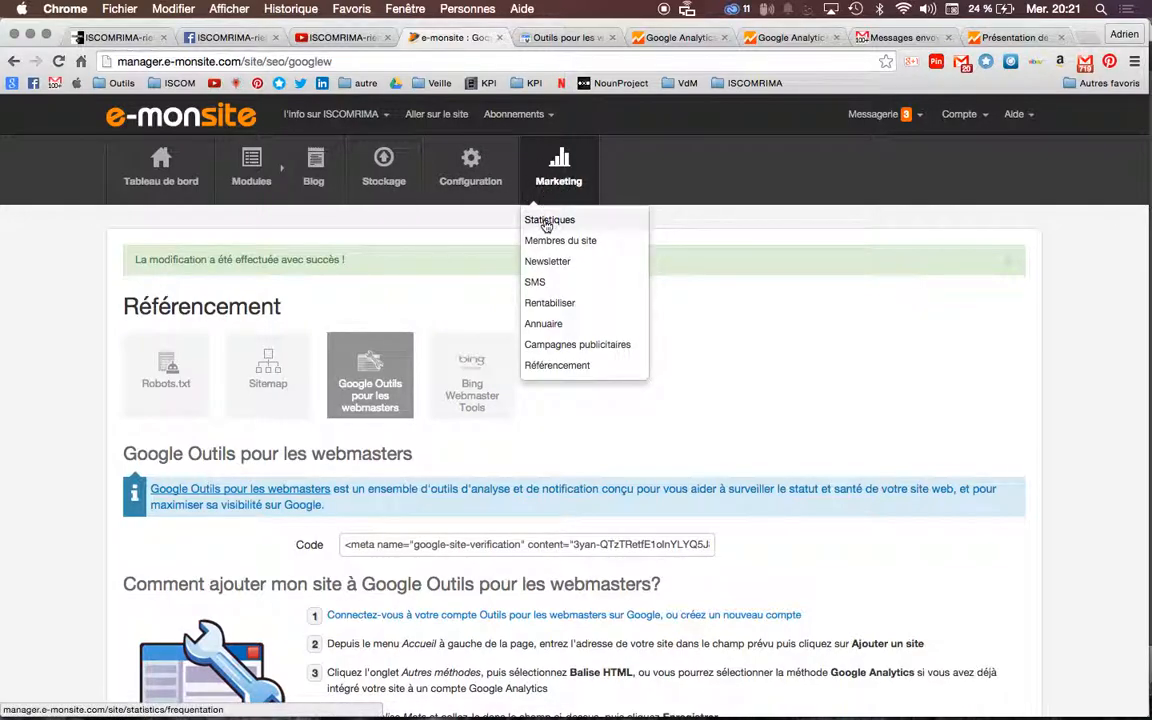
pyautogui.click(548, 221)
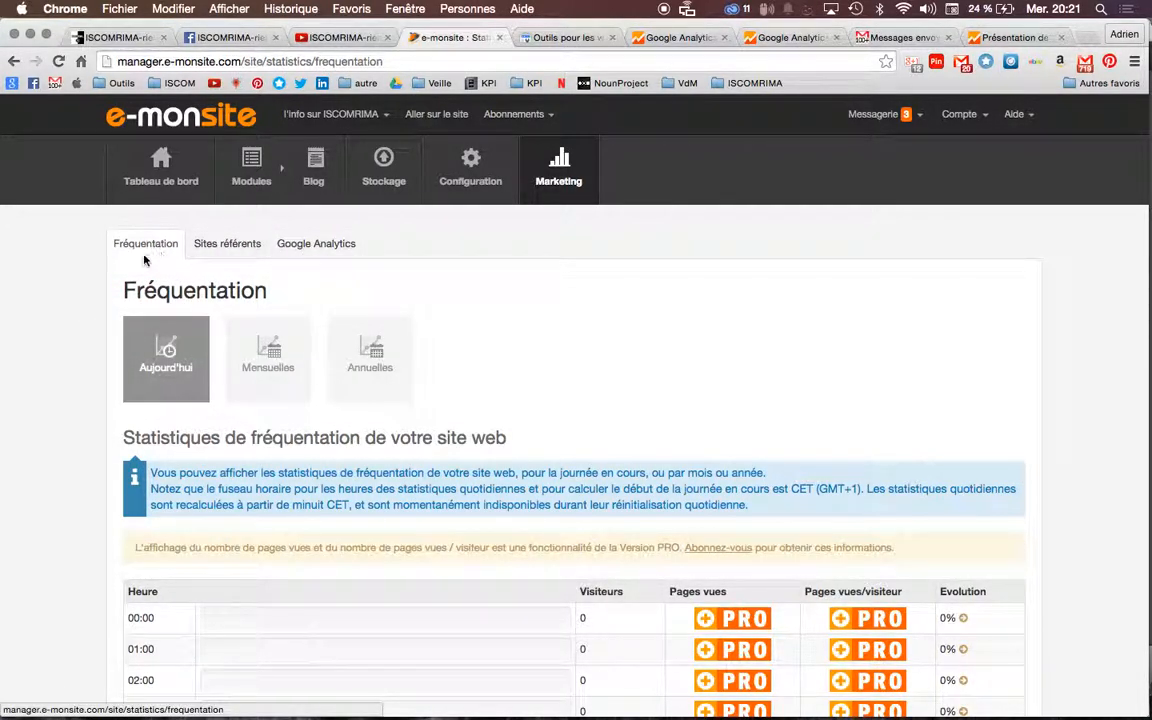
pyautogui.click(328, 253)
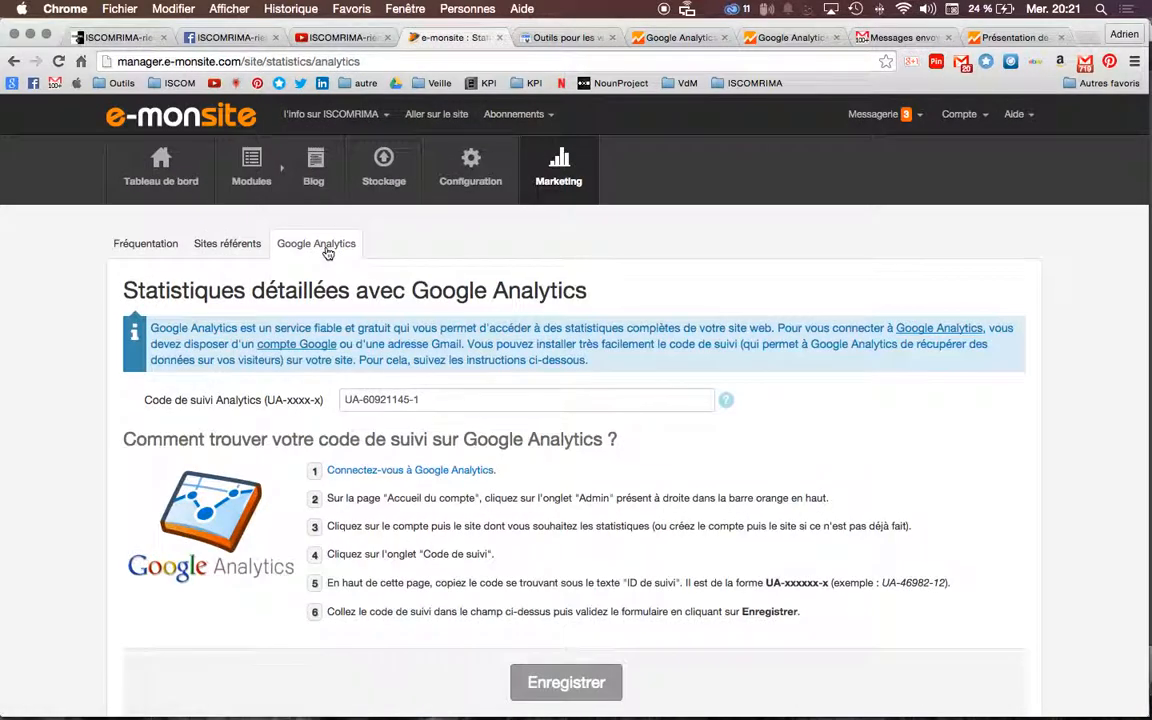
pyautogui.scroll(-2, 328, 253)
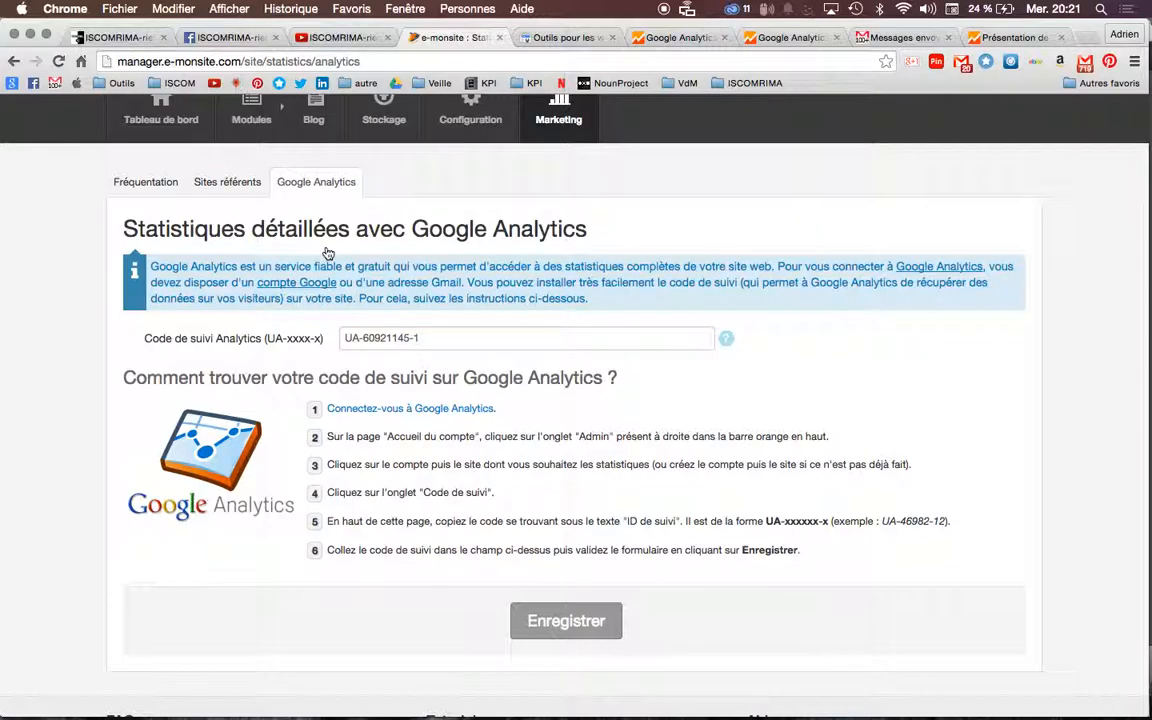
pyautogui.scroll(-5, 330, 385)
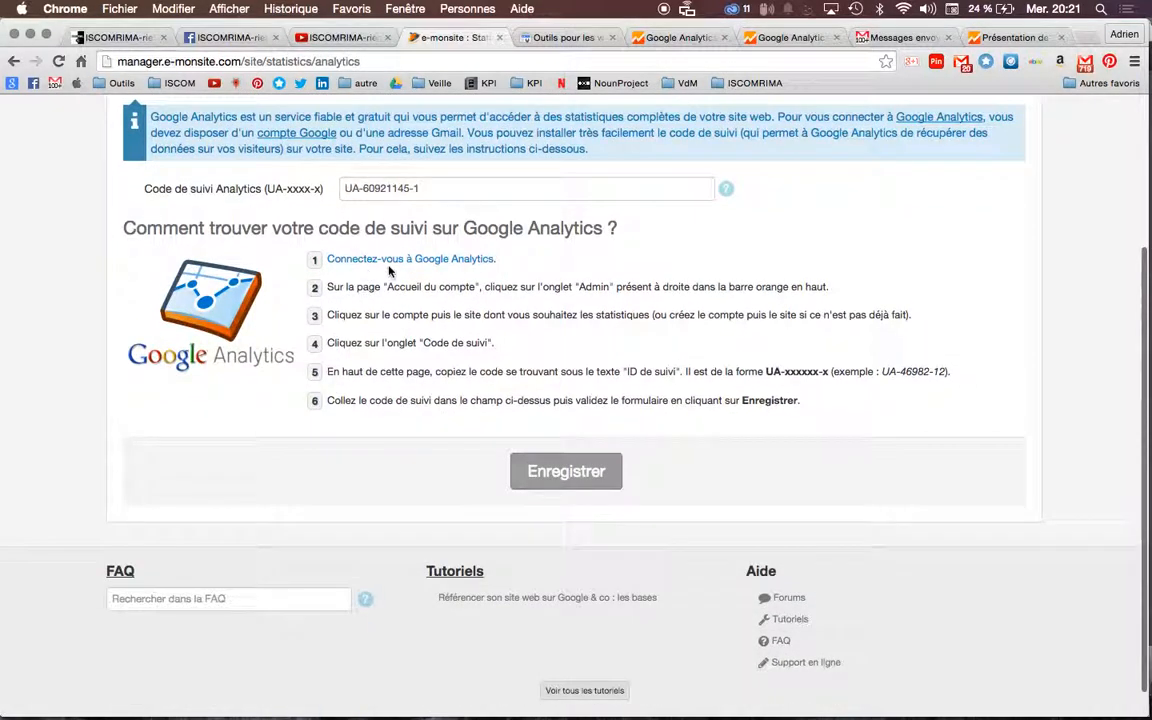
# Switch to Google Analytics and start creating a new account from the administration page.
pyautogui.click(682, 38)
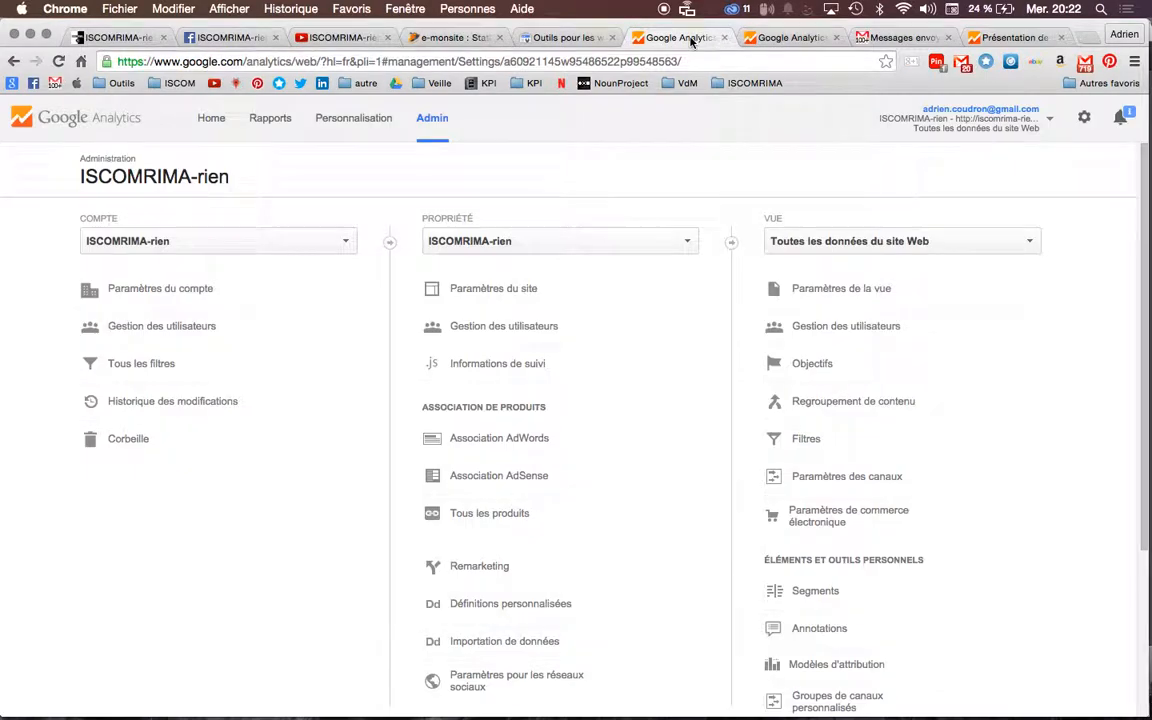
pyautogui.click(211, 118)
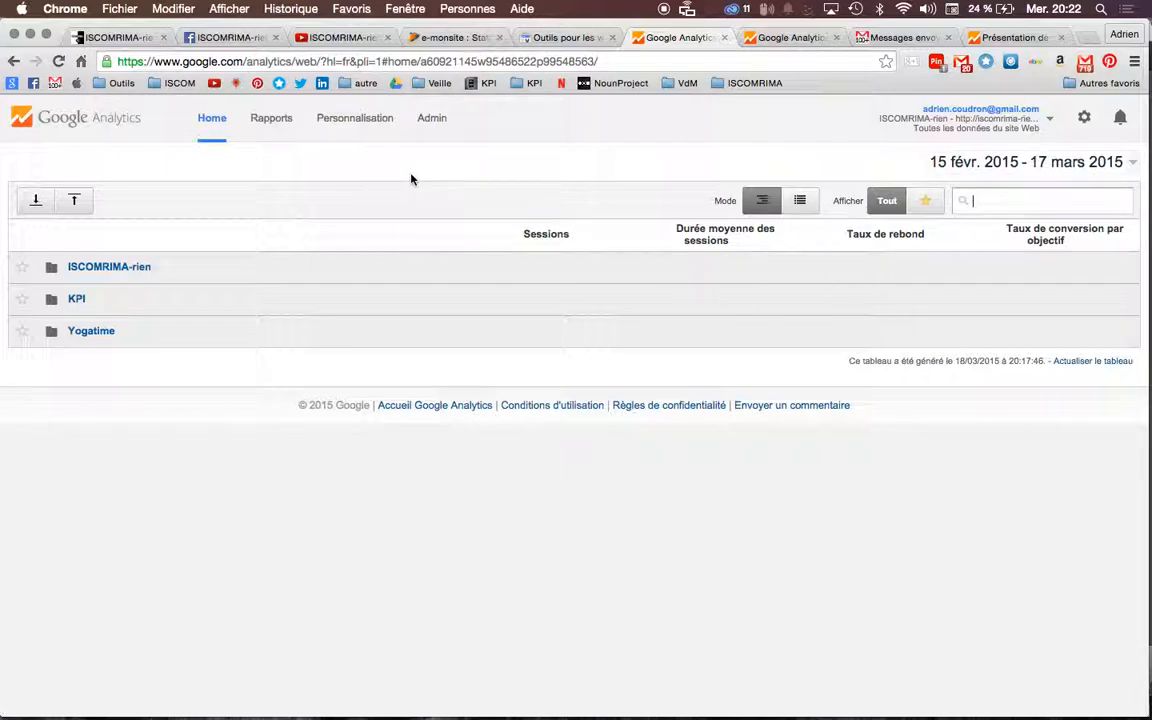
pyautogui.click(432, 121)
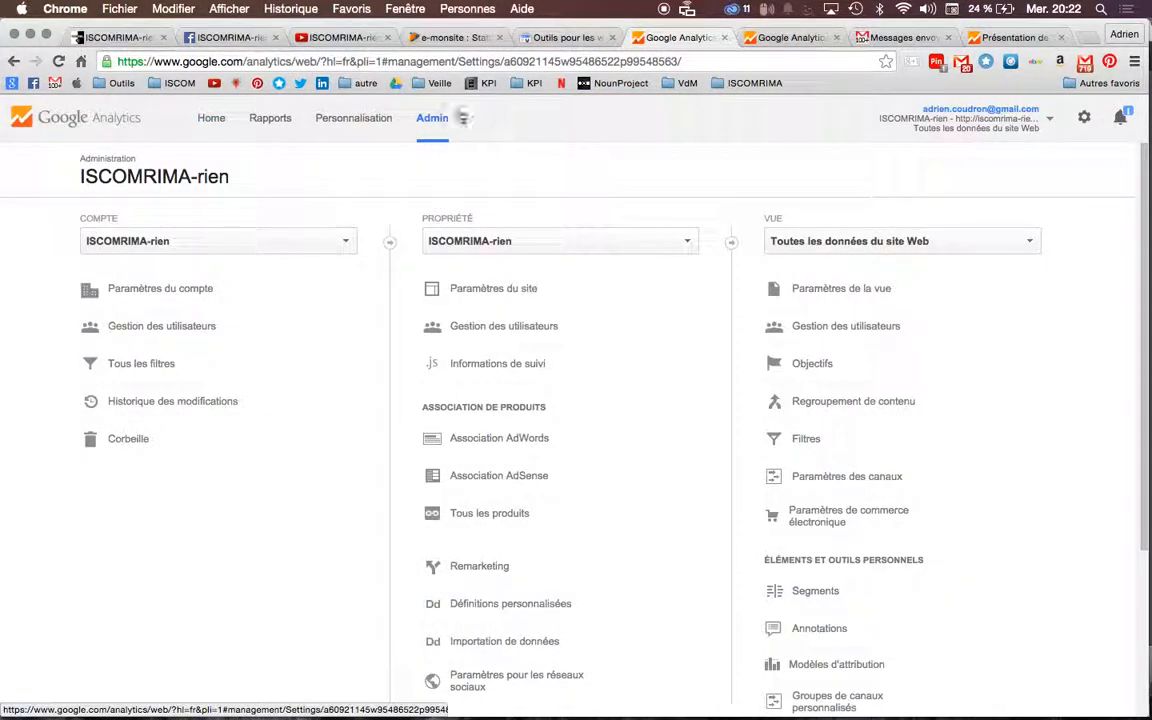
pyautogui.click(343, 244)
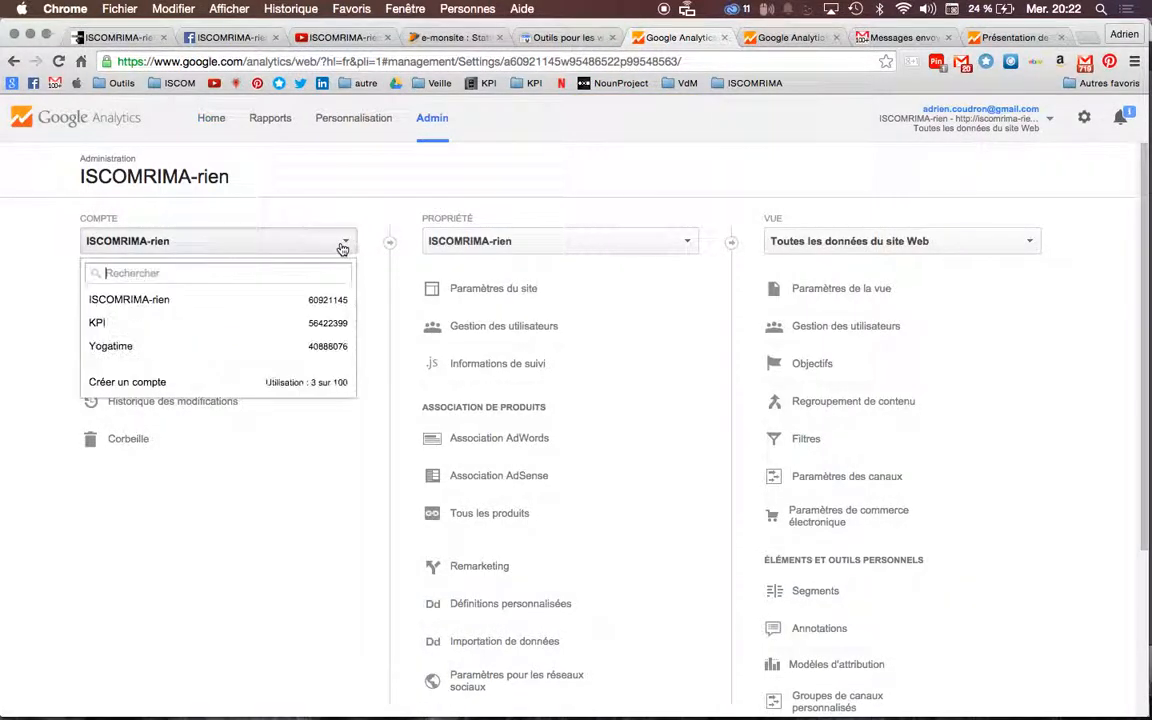
pyautogui.click(176, 388)
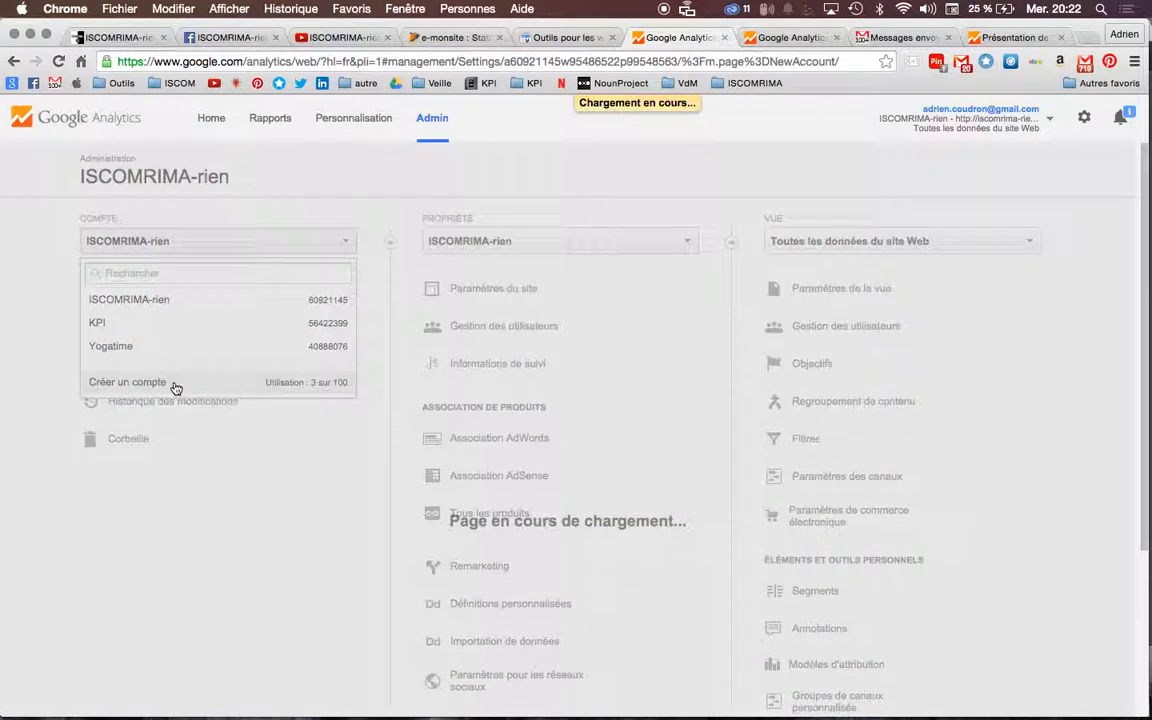
# Review the new account form from the account name and website URL to the data-sharing settings, and return to the administration page.
pyautogui.scroll(-3, 253, 333)
pyautogui.click(229, 322)
pyautogui.scroll(-3, 229, 322)
pyautogui.press('Tab')
pyautogui.scroll(-1, 223, 274)
pyautogui.click(257, 269)
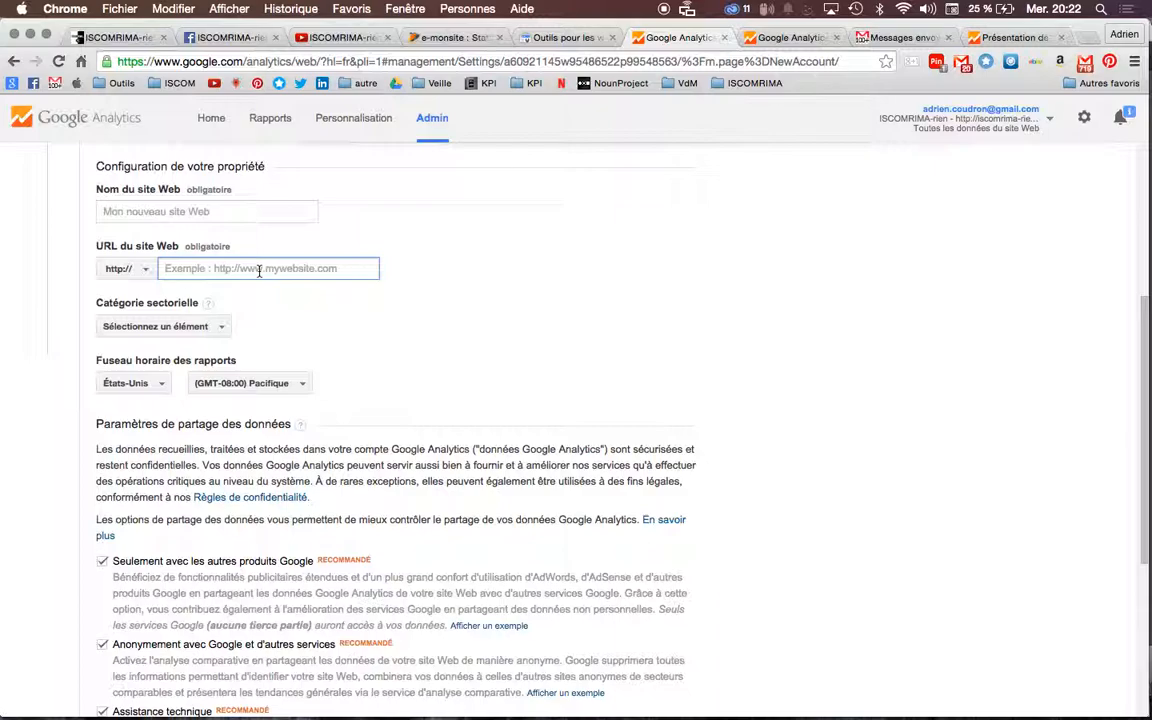
pyautogui.scroll(-1, 258, 270)
pyautogui.scroll(-3, 329, 288)
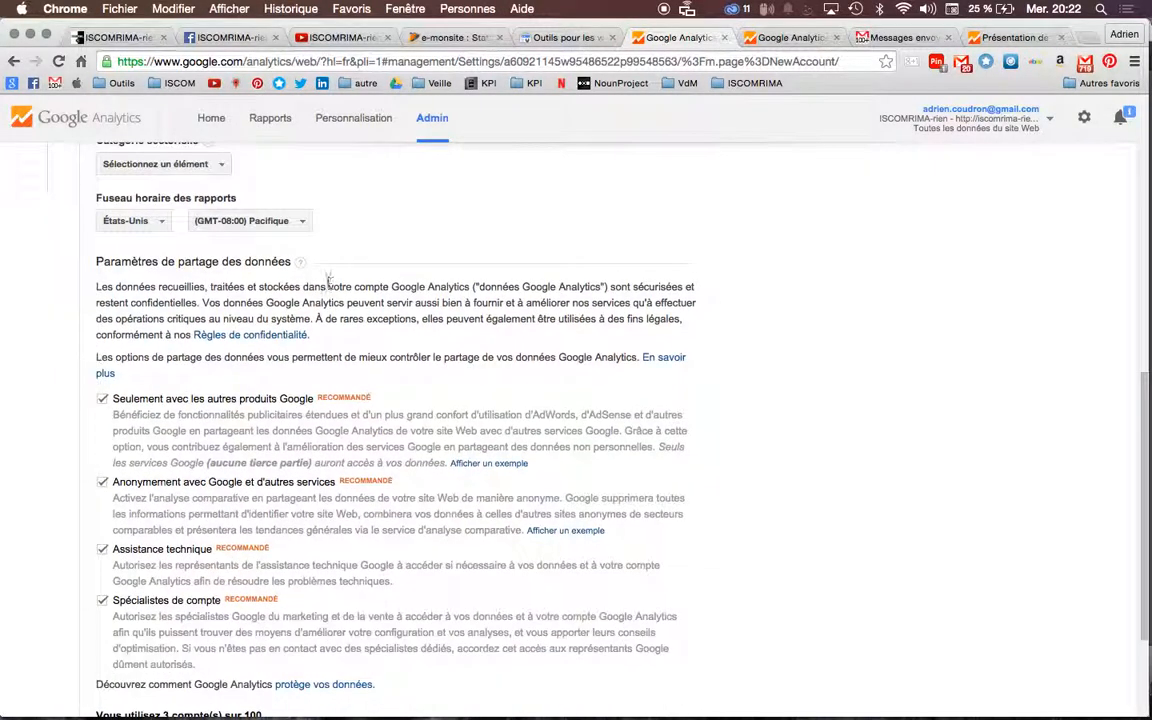
pyautogui.scroll(-4, 373, 222)
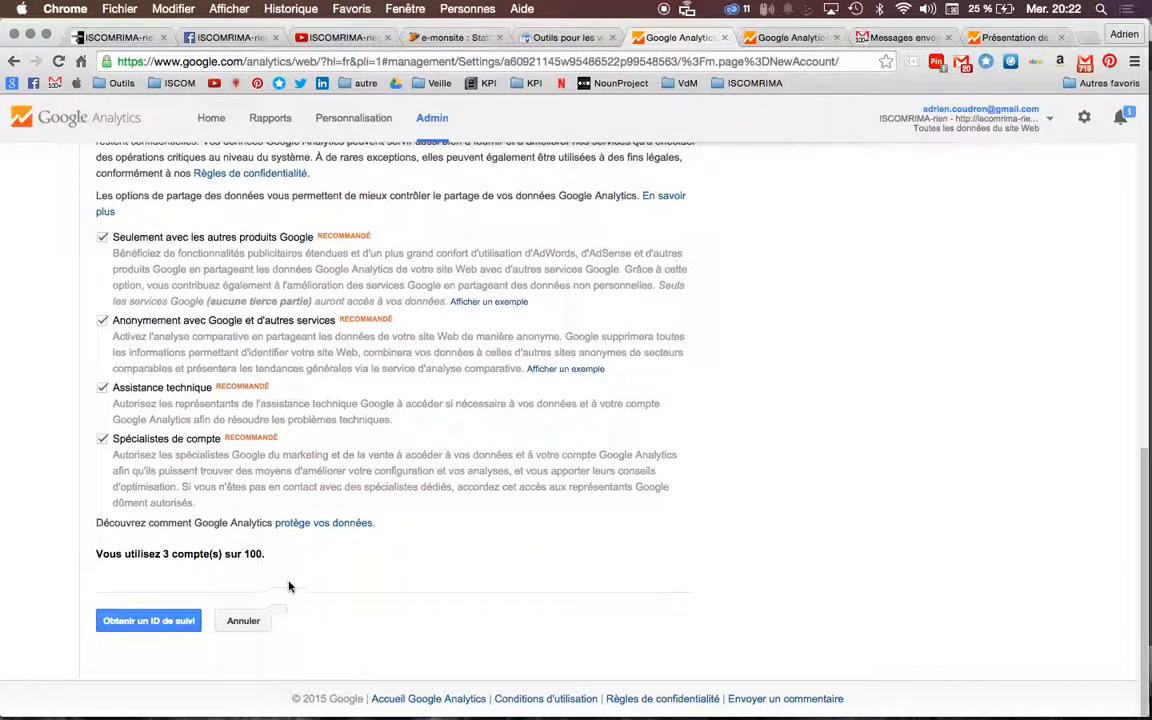
pyautogui.scroll(10, 637, 574)
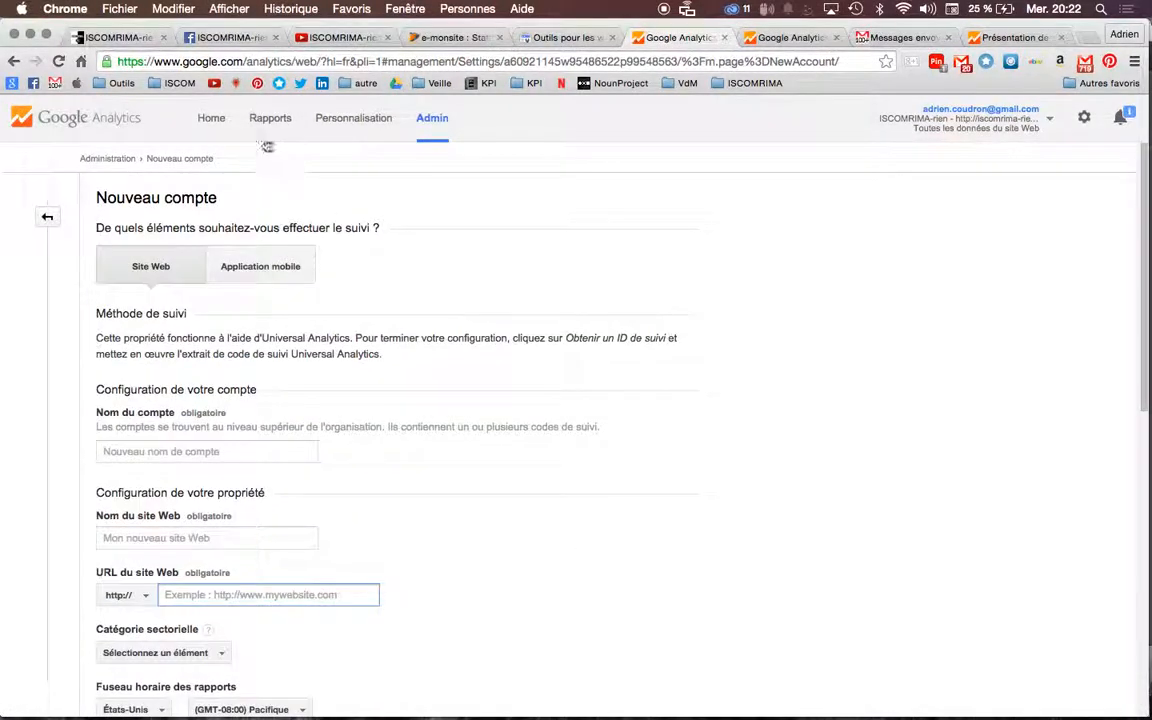
pyautogui.click(50, 220)
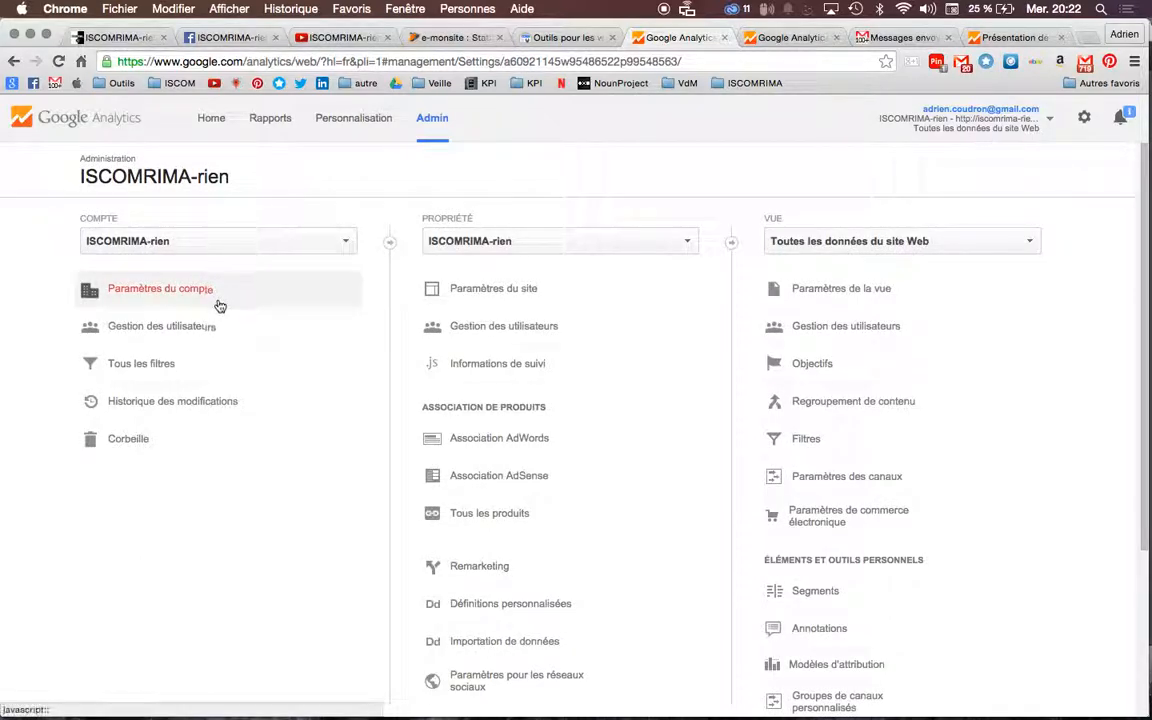
# Open the ISCOMRIMA-rien account's user management and examine the e-mail field and permission levels for adding a user.
pyautogui.click(240, 330)
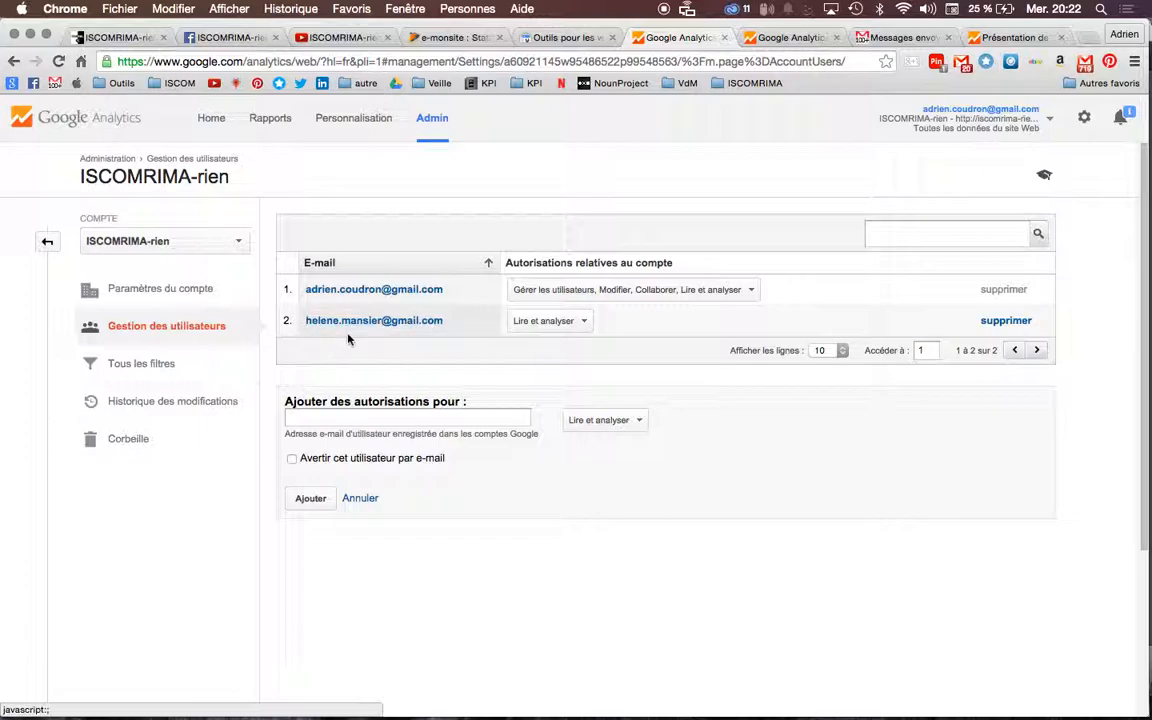
pyautogui.click(366, 419)
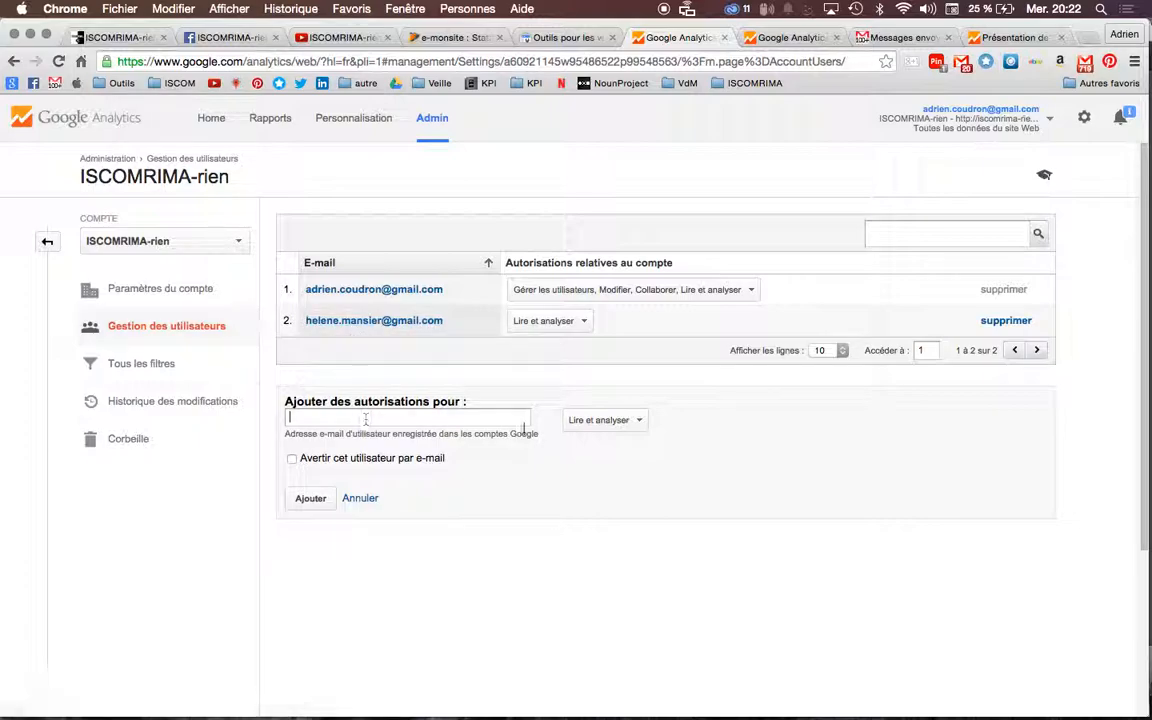
pyautogui.click(633, 426)
pyautogui.click(633, 426)
# Switch past the e-monsite statistics to YouTube, open the iscomrima rien channel from its video and look through the channel's activity.
pyautogui.click(458, 38)
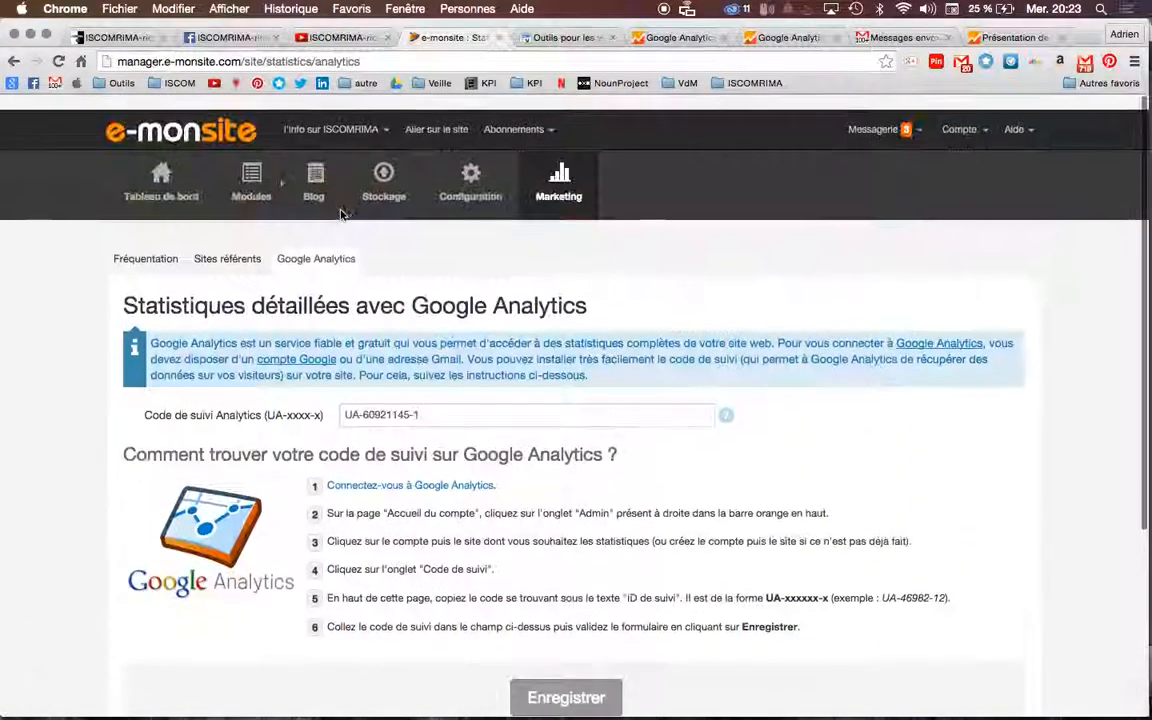
pyautogui.click(345, 38)
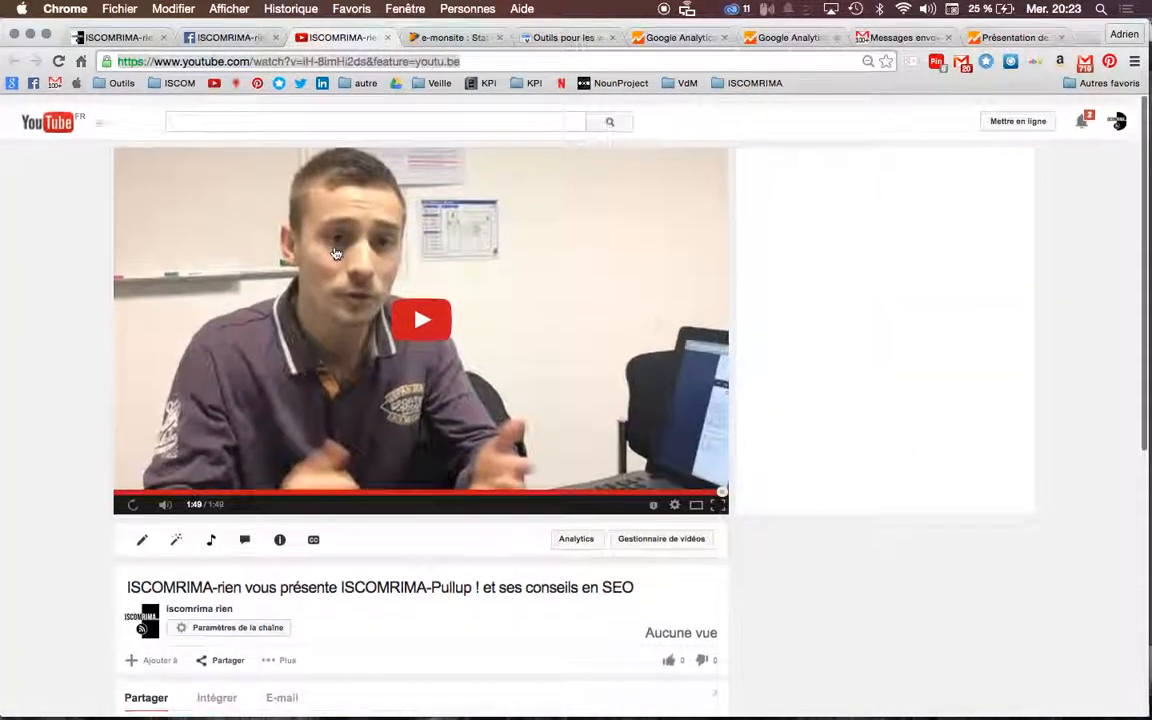
pyautogui.click(170, 600)
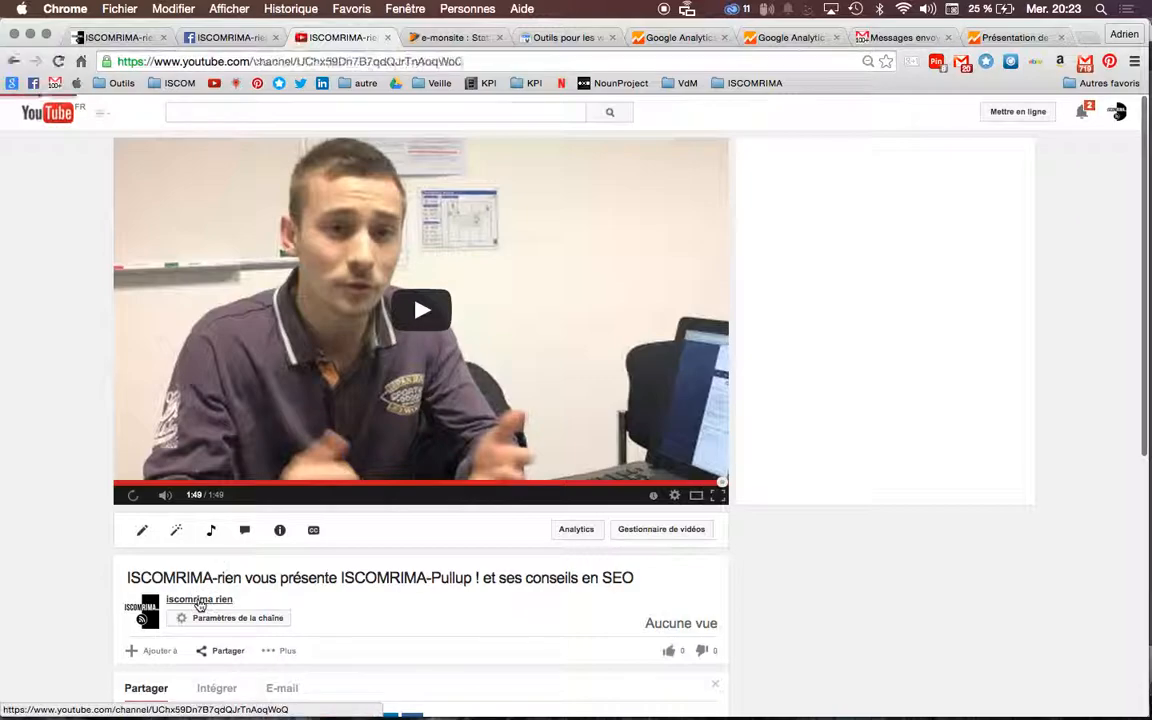
pyautogui.scroll(-5, 609, 283)
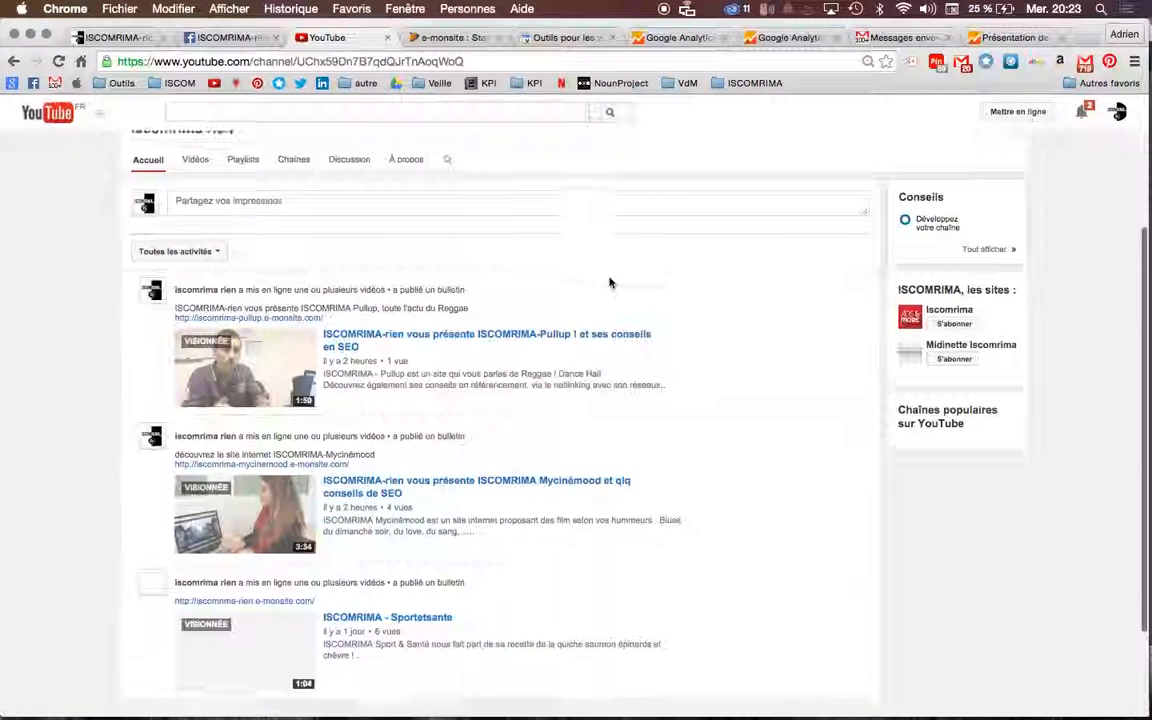